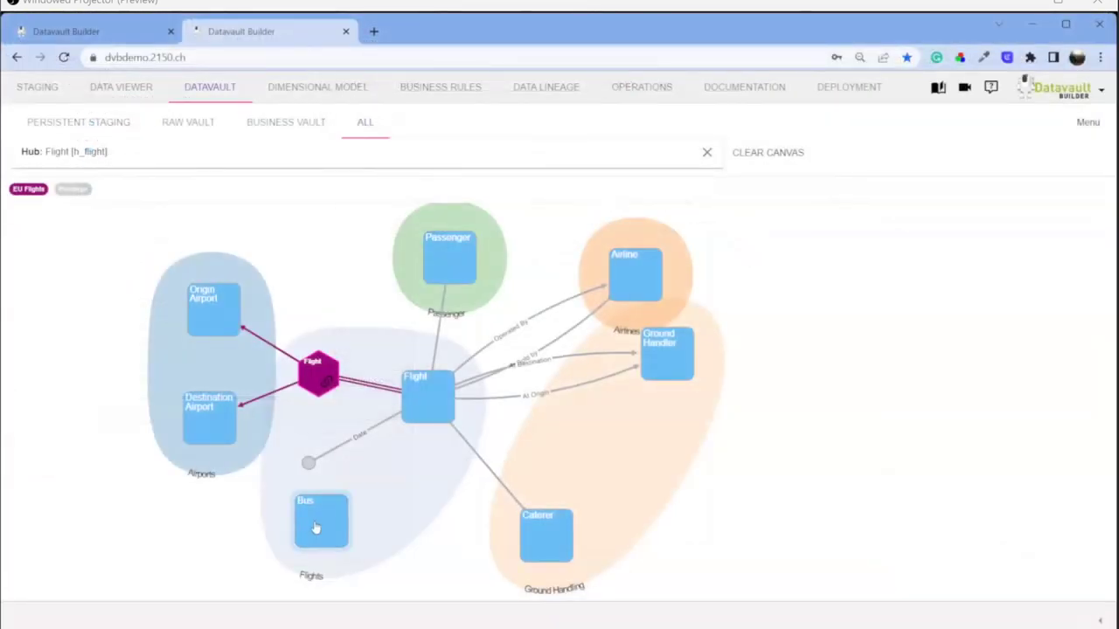
Step: Move the Bus hub out of the Flights group toward the Caterer hub and open its details
click(323, 535)
drag(324, 535, 413, 544)
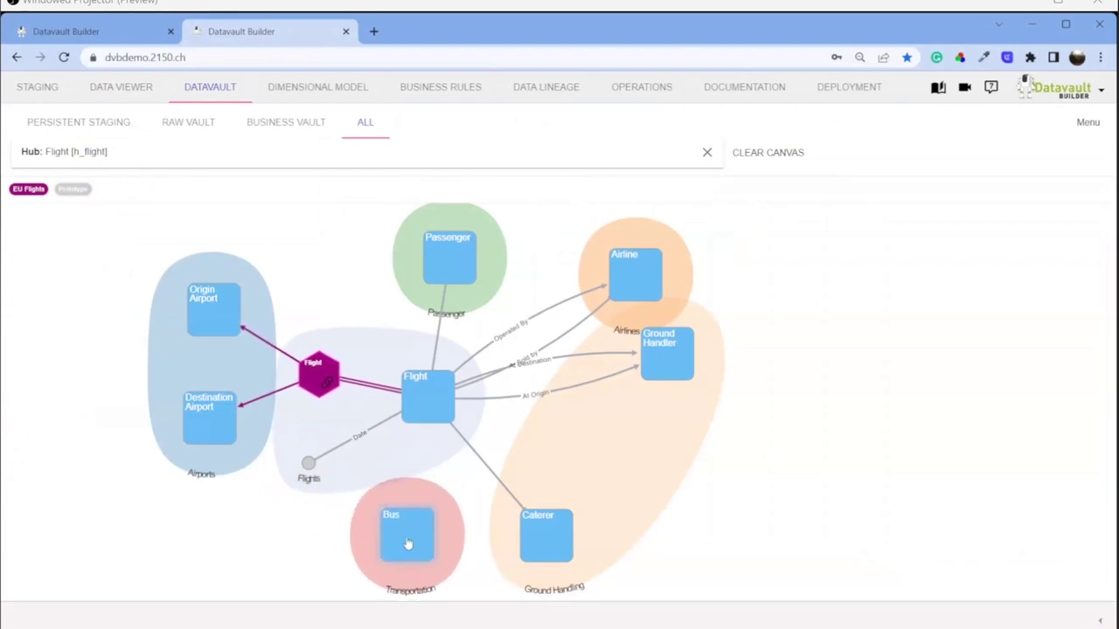
click(437, 539)
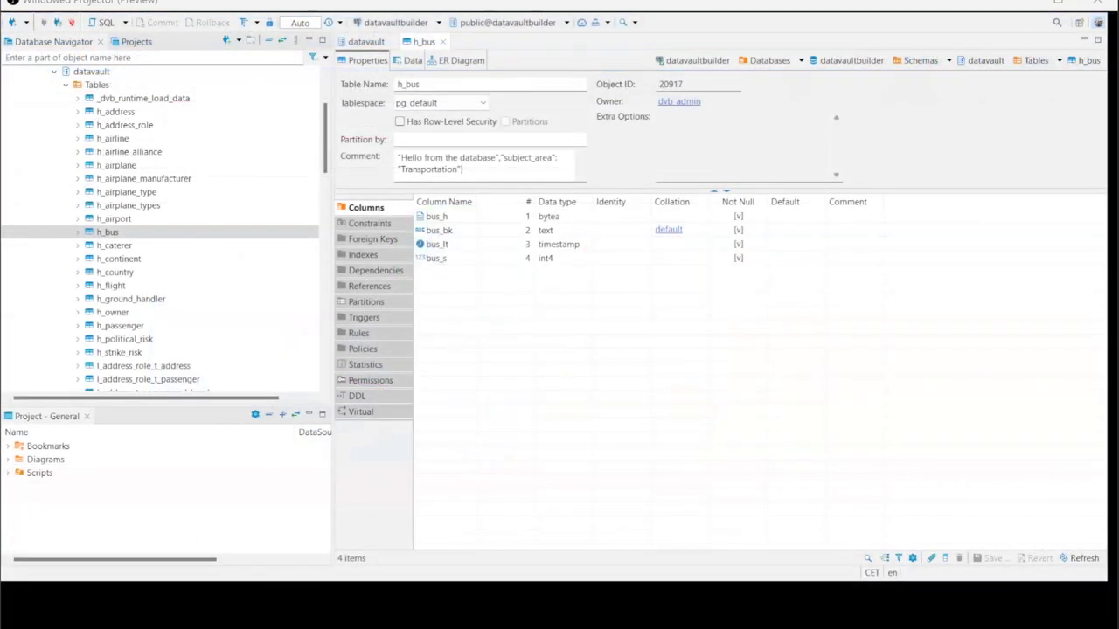
Step: In the database client, display the data of the hubs view in the dvb_core schema
click(54, 70)
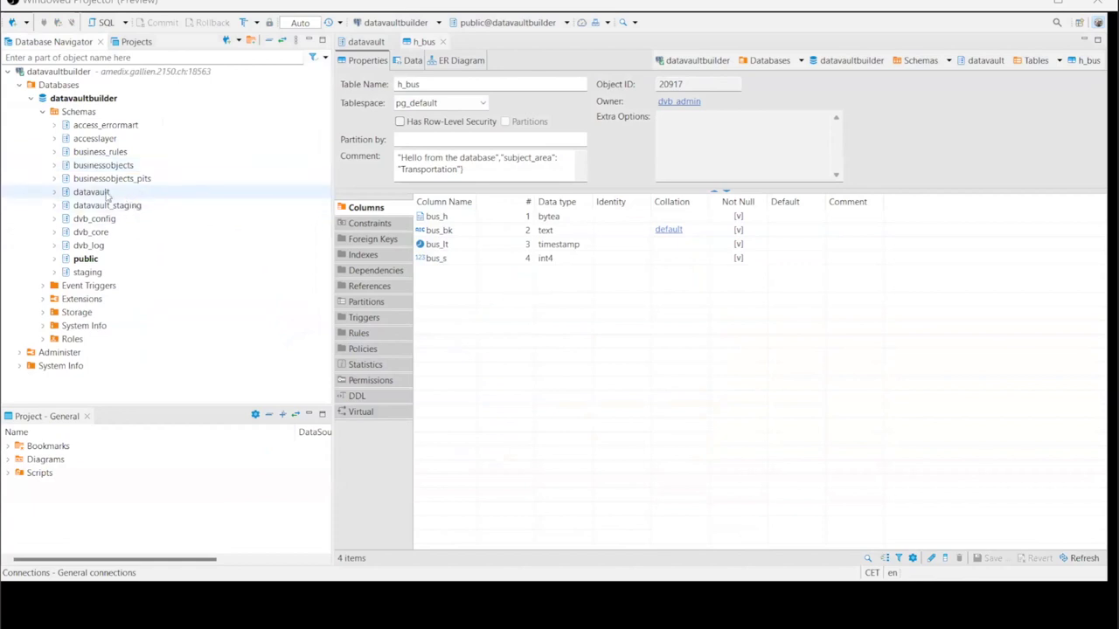
click(55, 232)
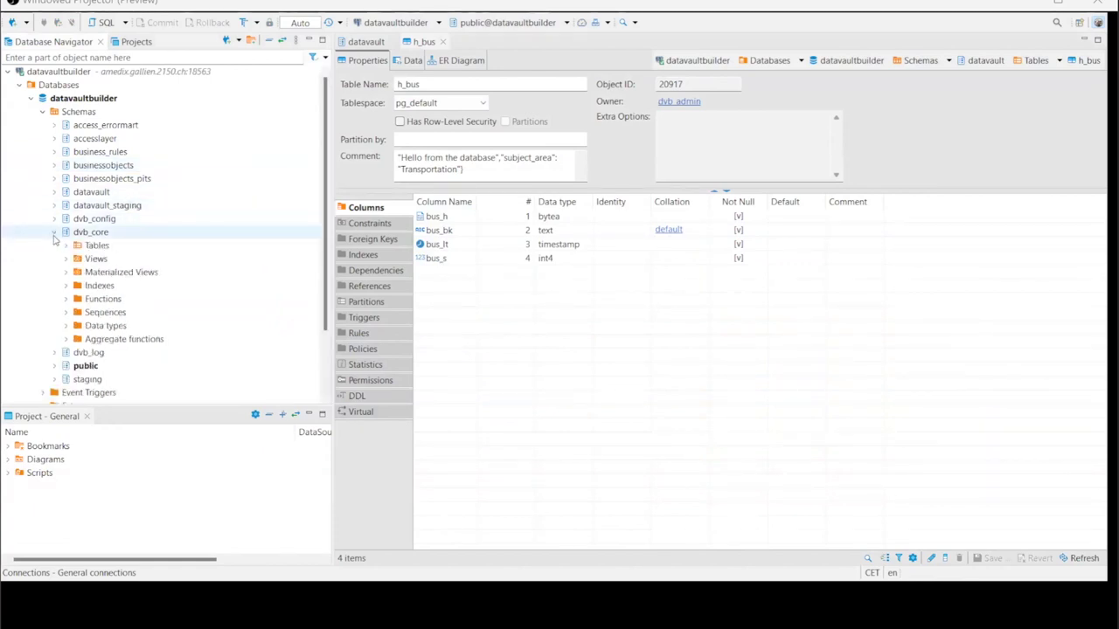
scroll(157, 267, down, 1)
click(66, 219)
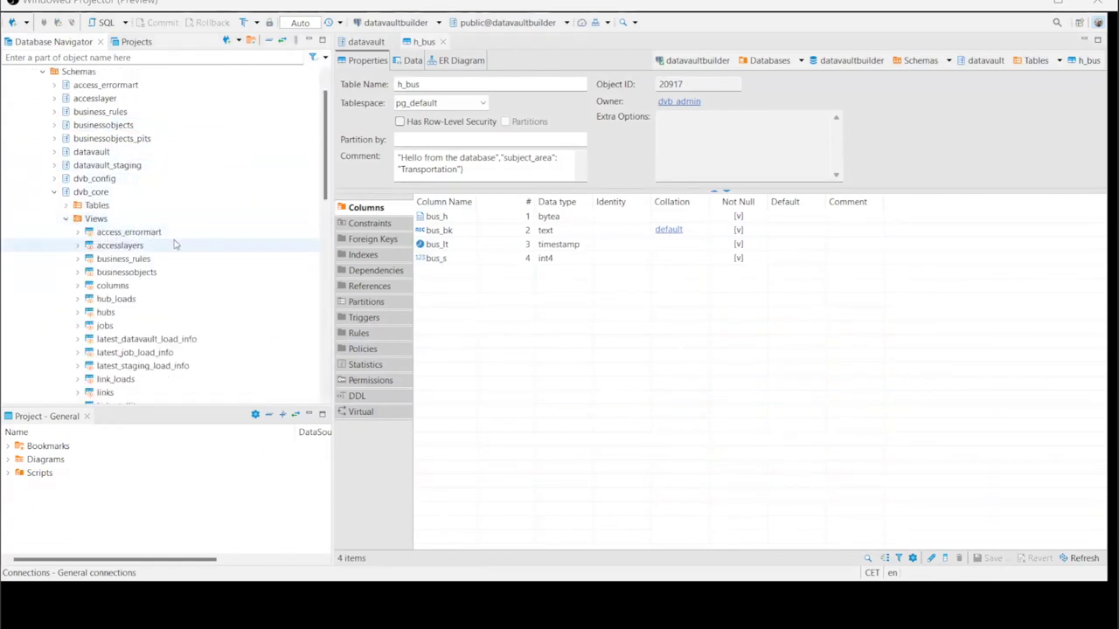
scroll(175, 244, down, 1)
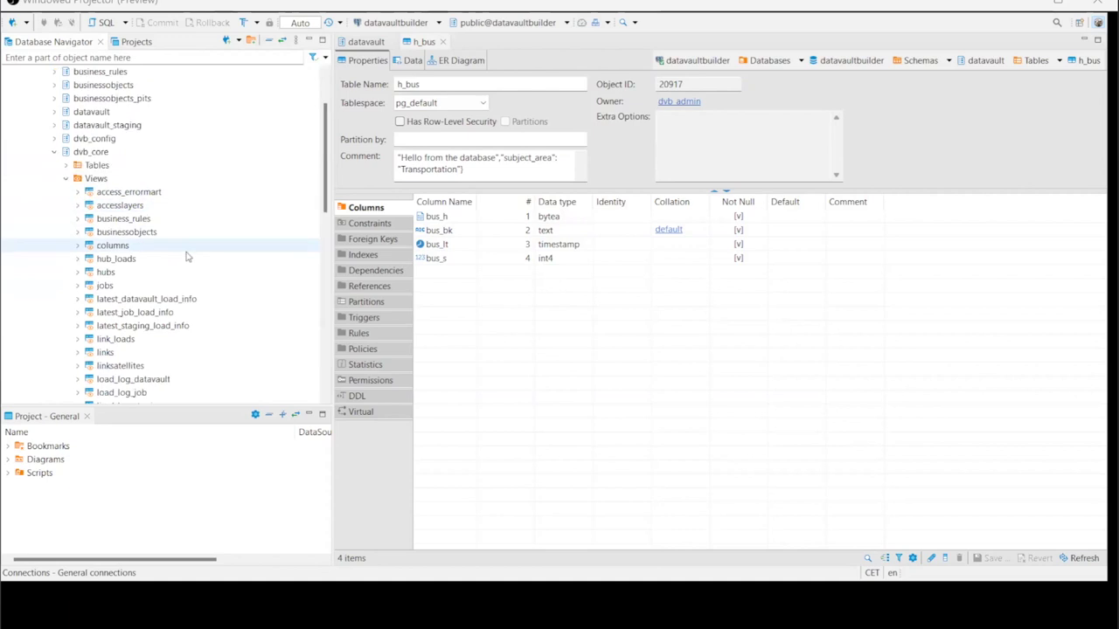
double_click(123, 273)
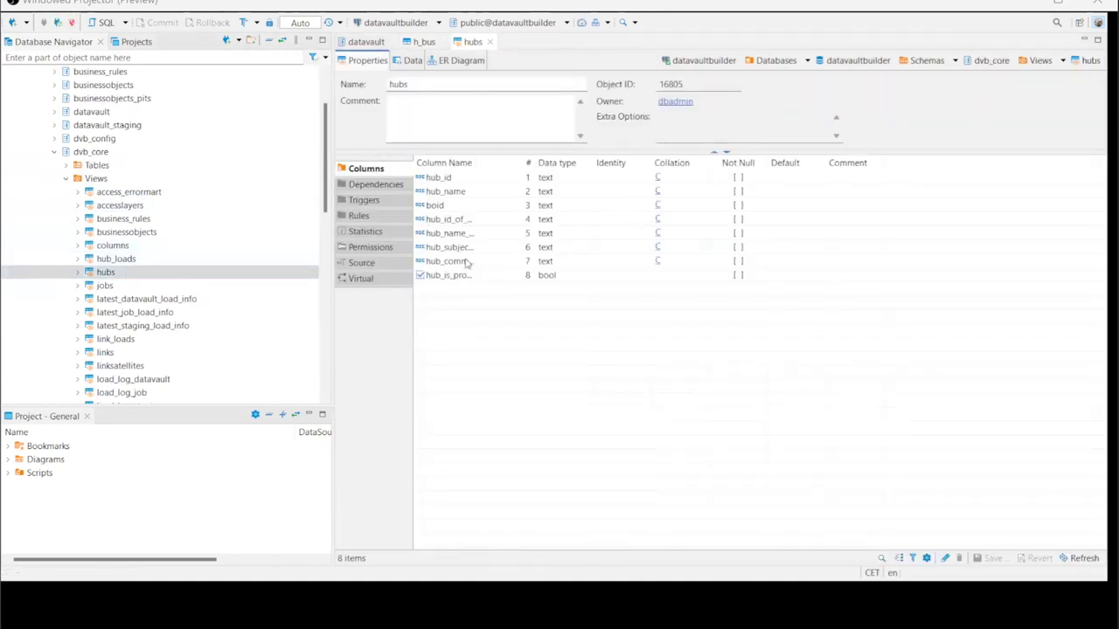
click(413, 61)
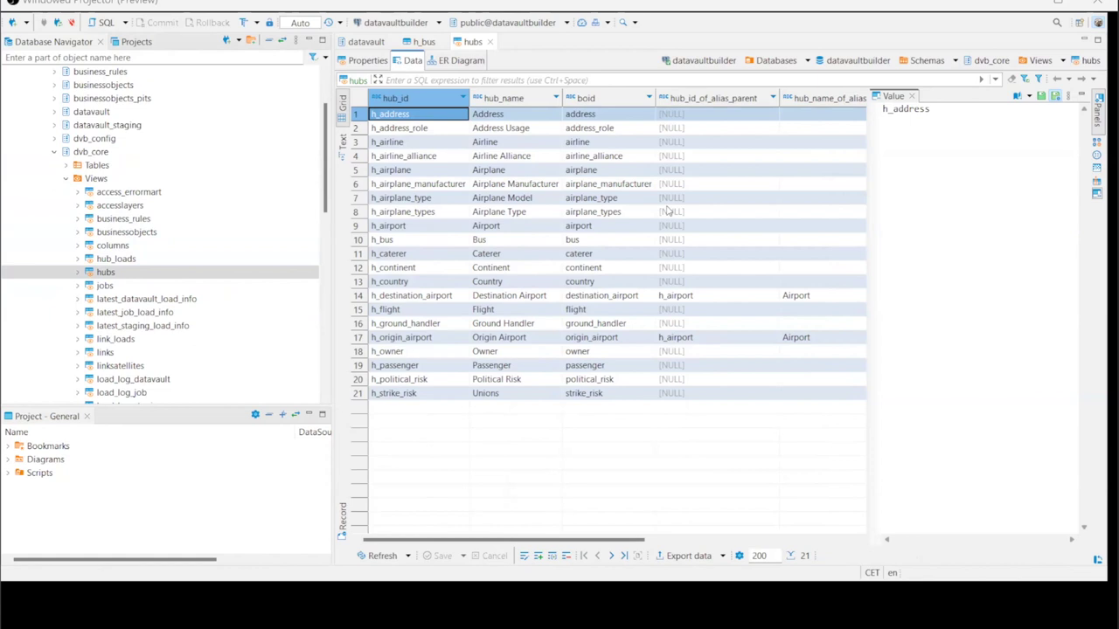
Step: Delete the h_bus table from the datavault schema
scroll(79, 148, down, 2)
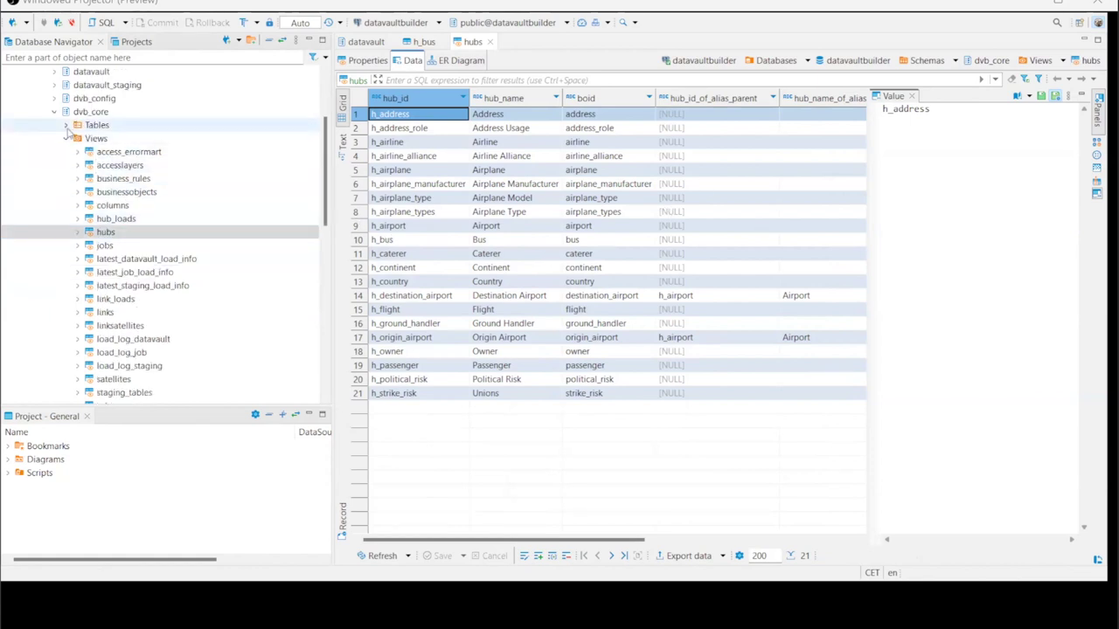
click(55, 112)
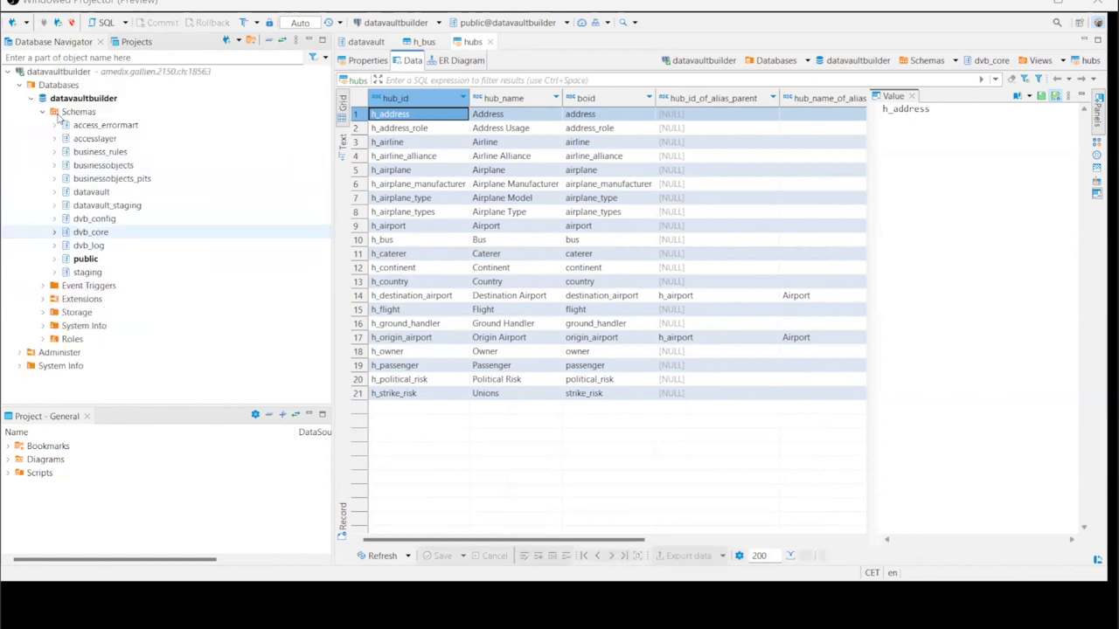
click(55, 192)
click(210, 232)
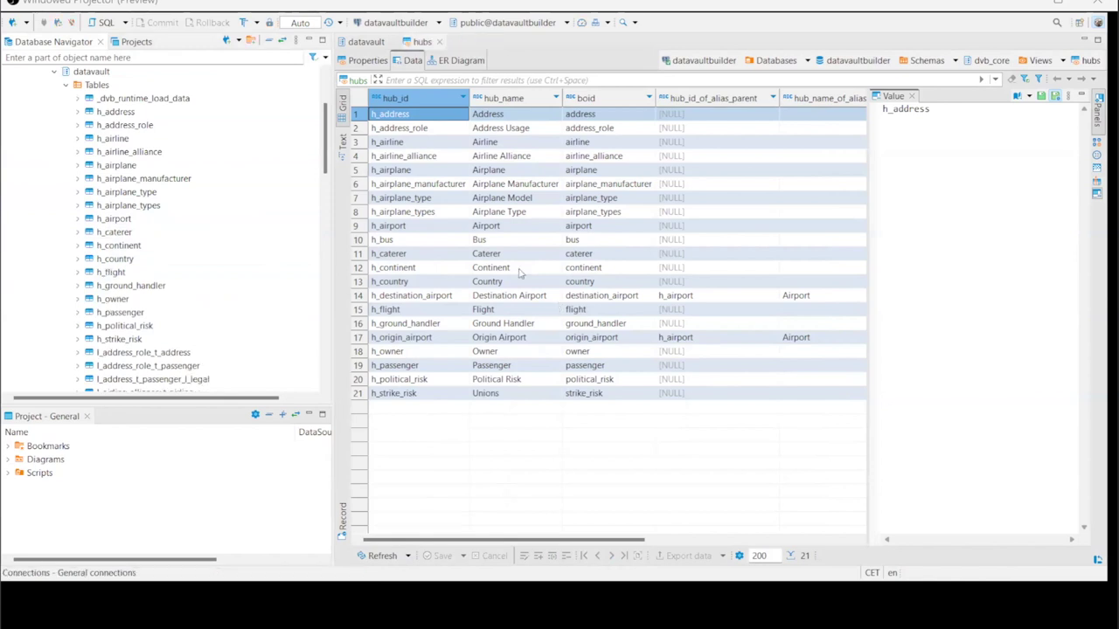
click(520, 267)
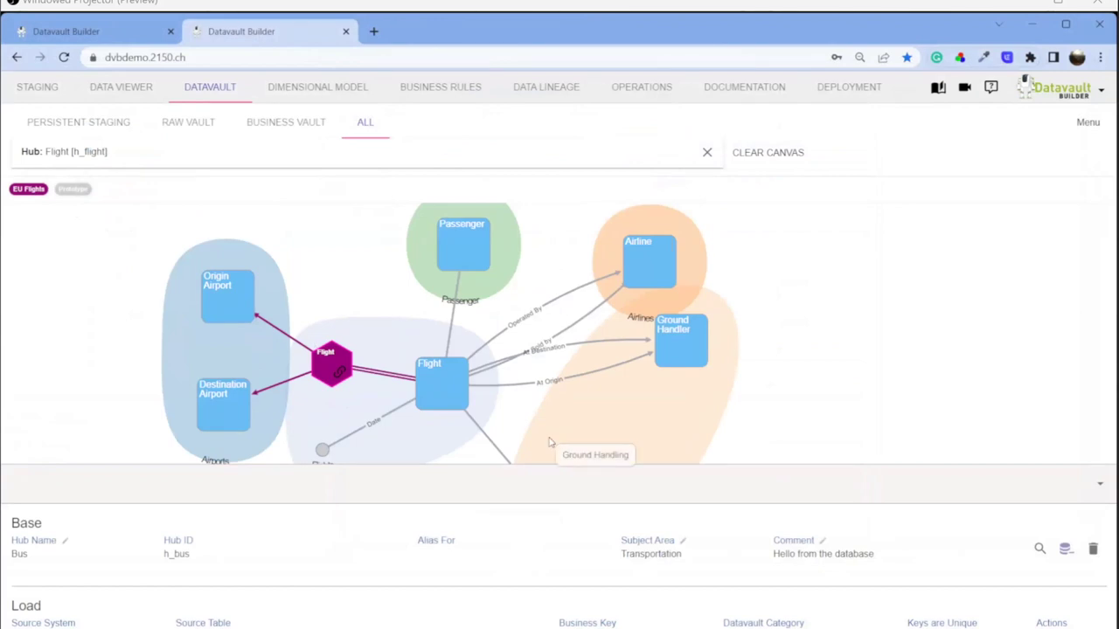
Step: Collapse the Bus hub's details and move the Ground Handler hub closer to the Caterer hub
click(1100, 485)
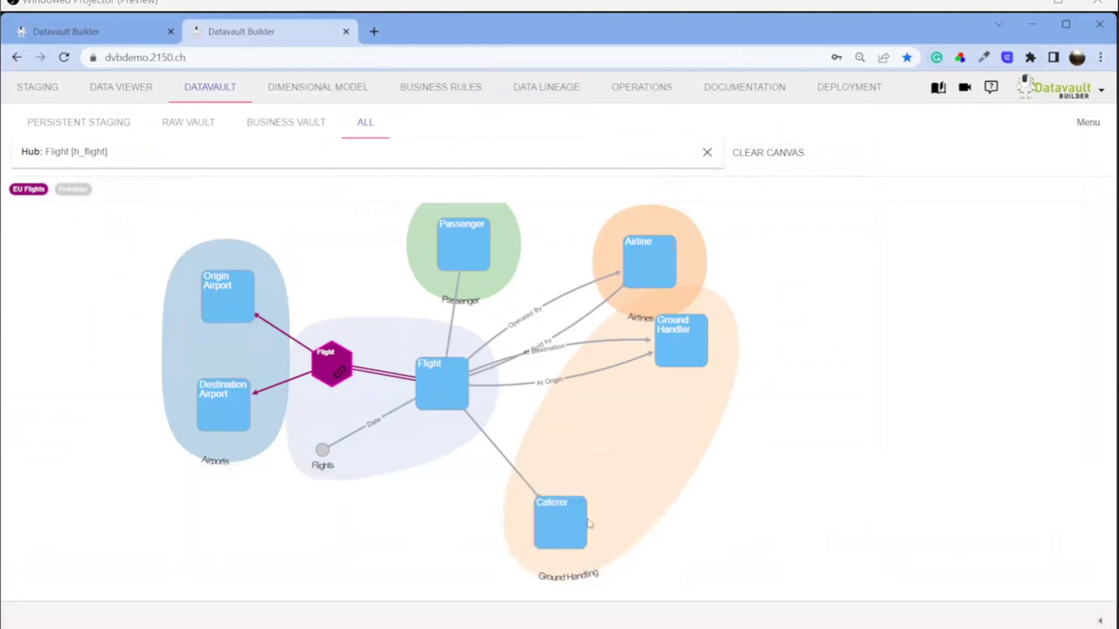
drag(698, 333, 662, 429)
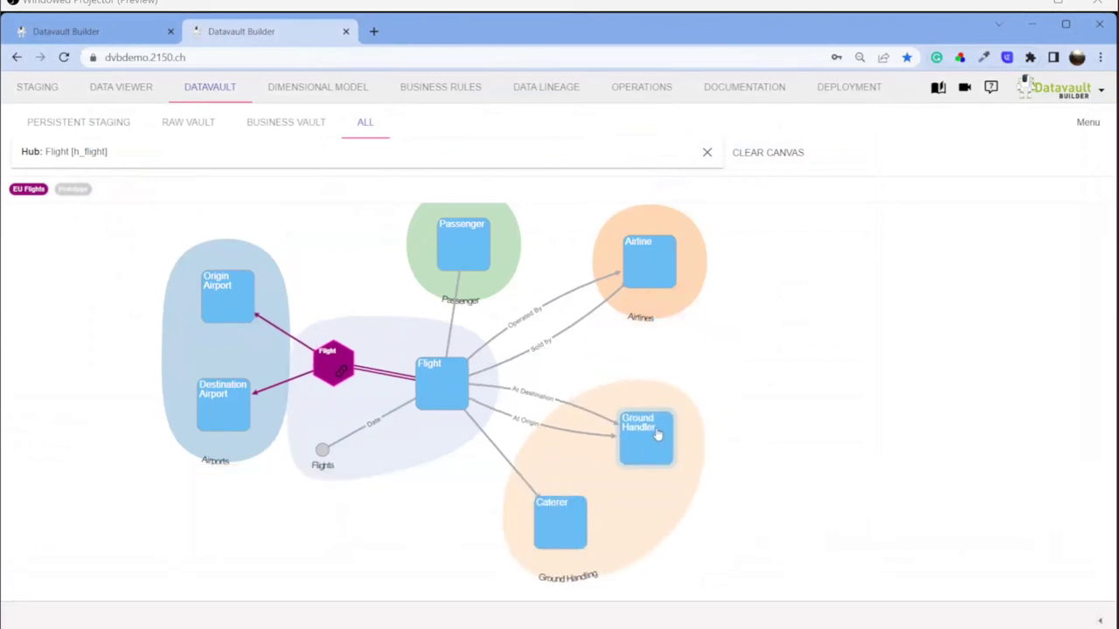
drag(564, 525, 639, 462)
Step: Expand the Ground Handler hub's connections and spread out Airplane Type beyond it and Airport below Destination Airport
double_click(655, 449)
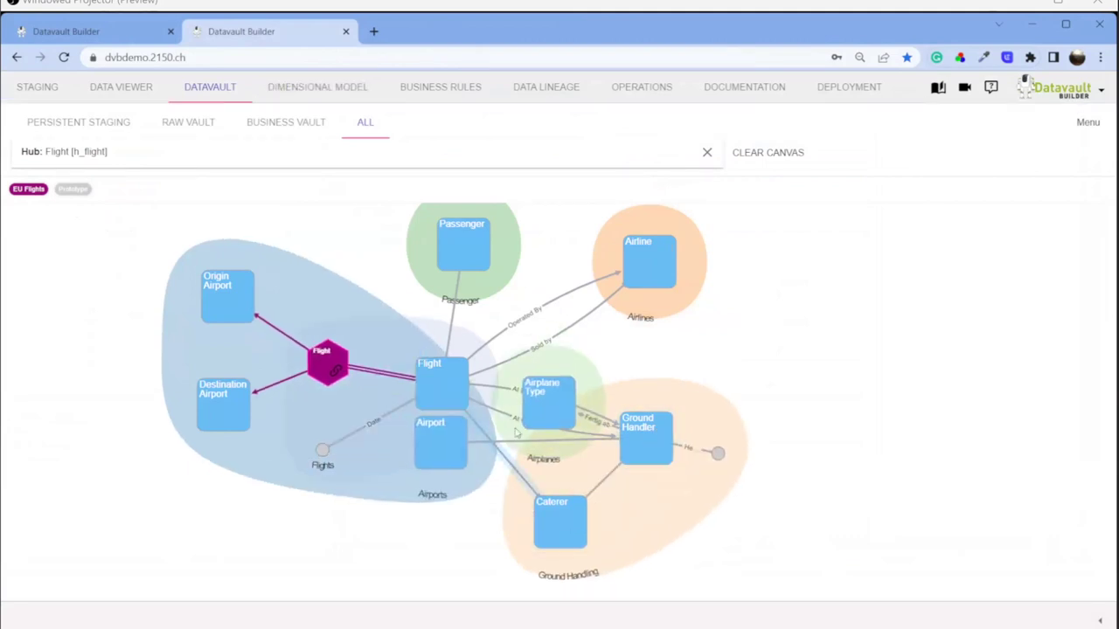
drag(540, 408, 839, 399)
drag(464, 457, 233, 578)
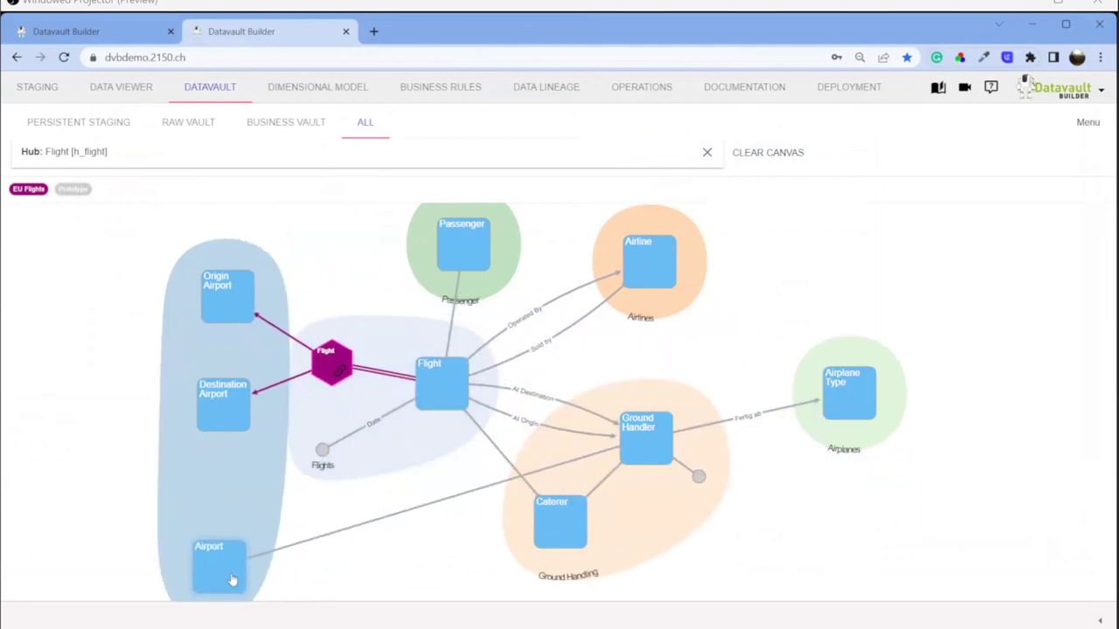
Step: Expand the Airport hub's connections and move Country and Unions to the outer side of the Airports group
double_click(232, 578)
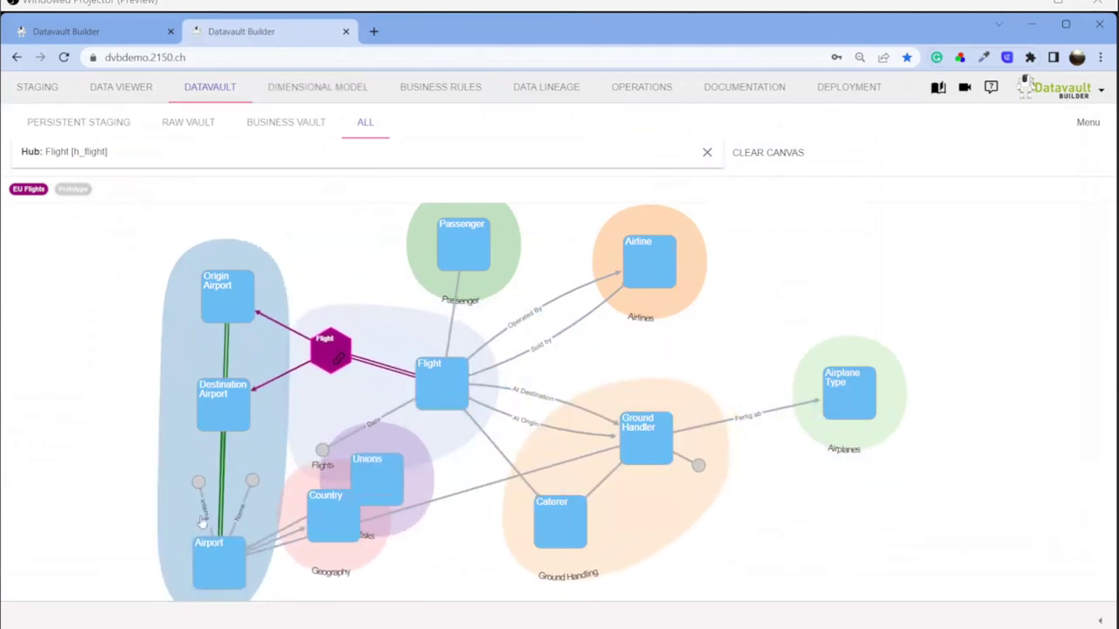
drag(343, 516, 96, 520)
drag(367, 489, 85, 414)
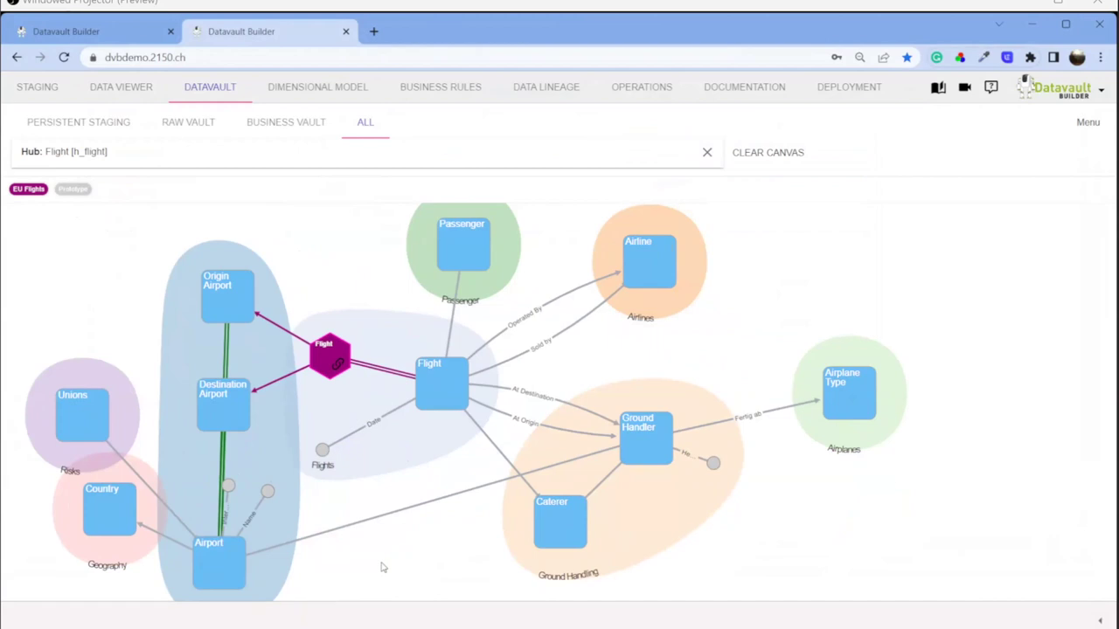
Step: Examine the source types offered for a new staging source, and close the dialog without adding one
click(35, 87)
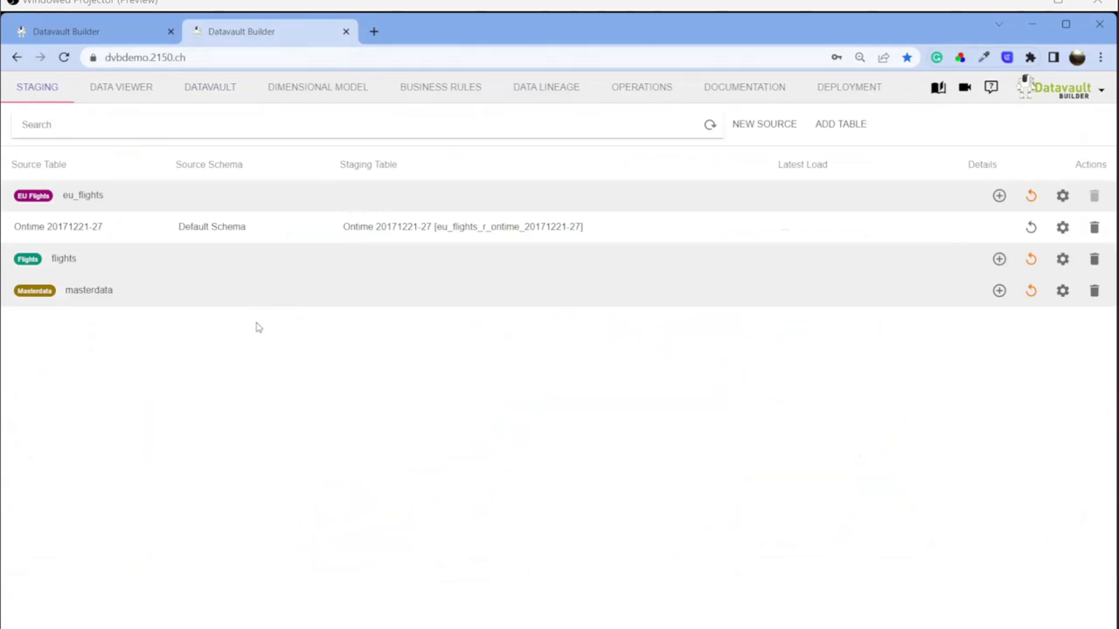
click(740, 129)
click(349, 190)
click(411, 236)
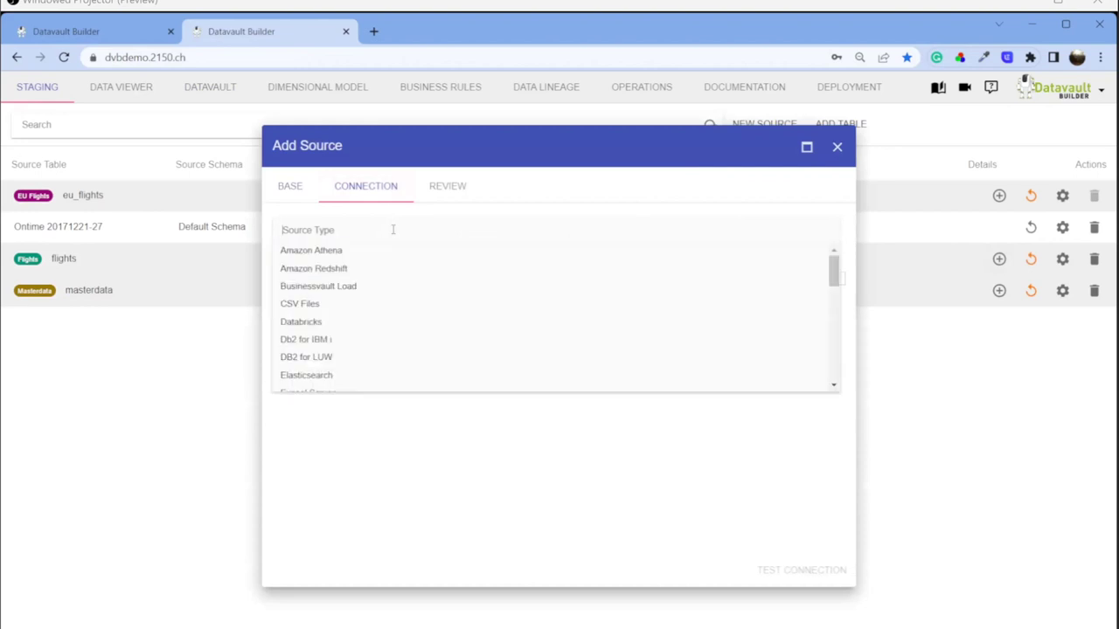
scroll(442, 282, down, 1)
scroll(532, 295, down, 10)
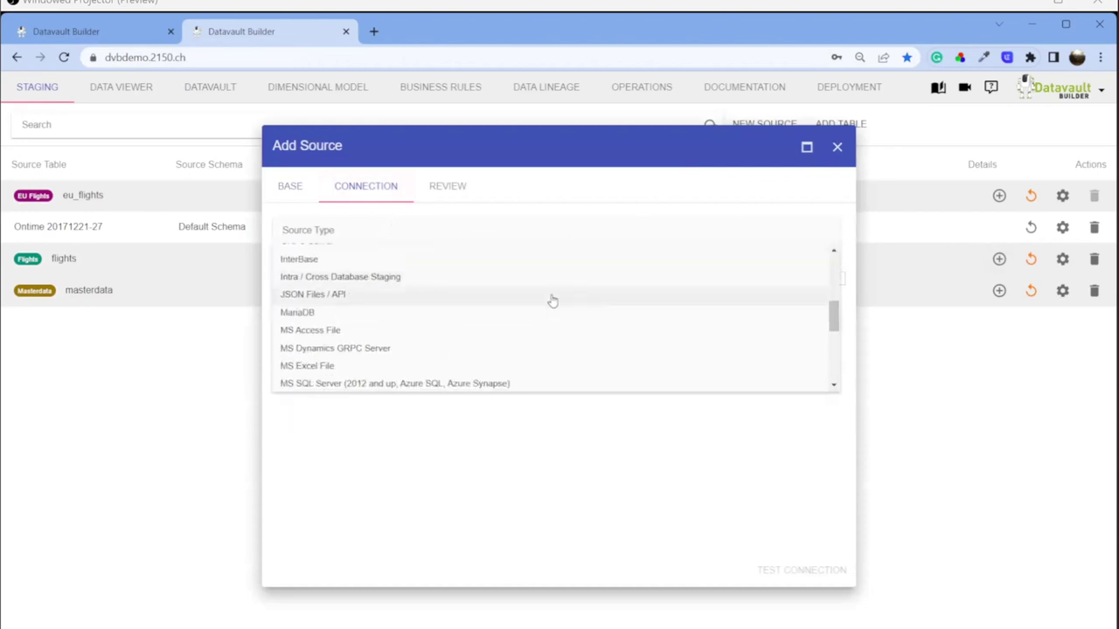
scroll(573, 309, down, 1)
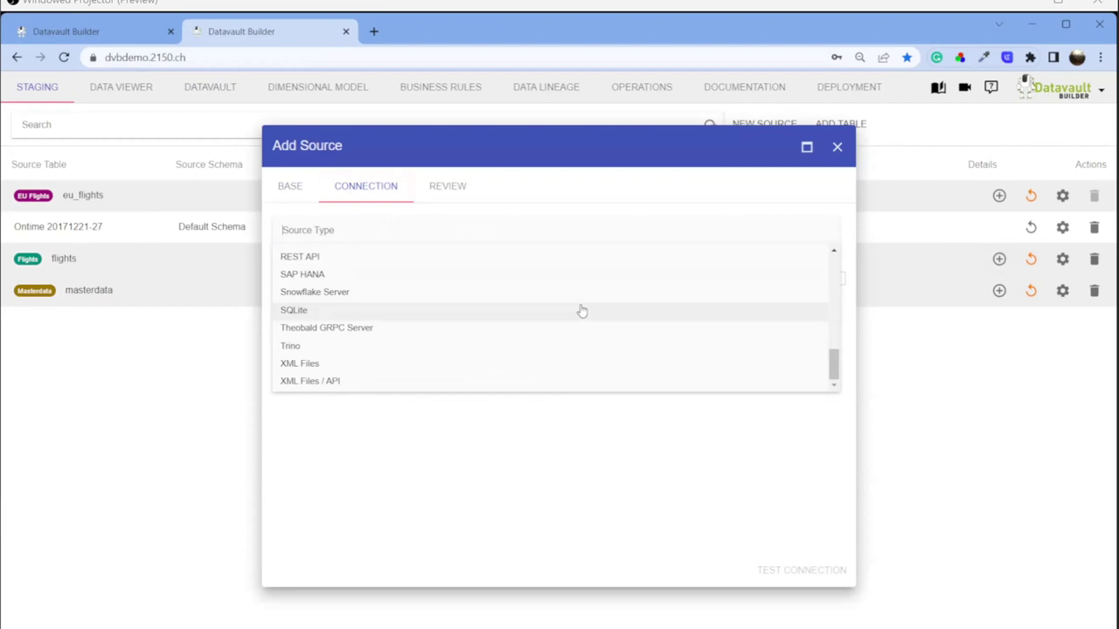
click(837, 146)
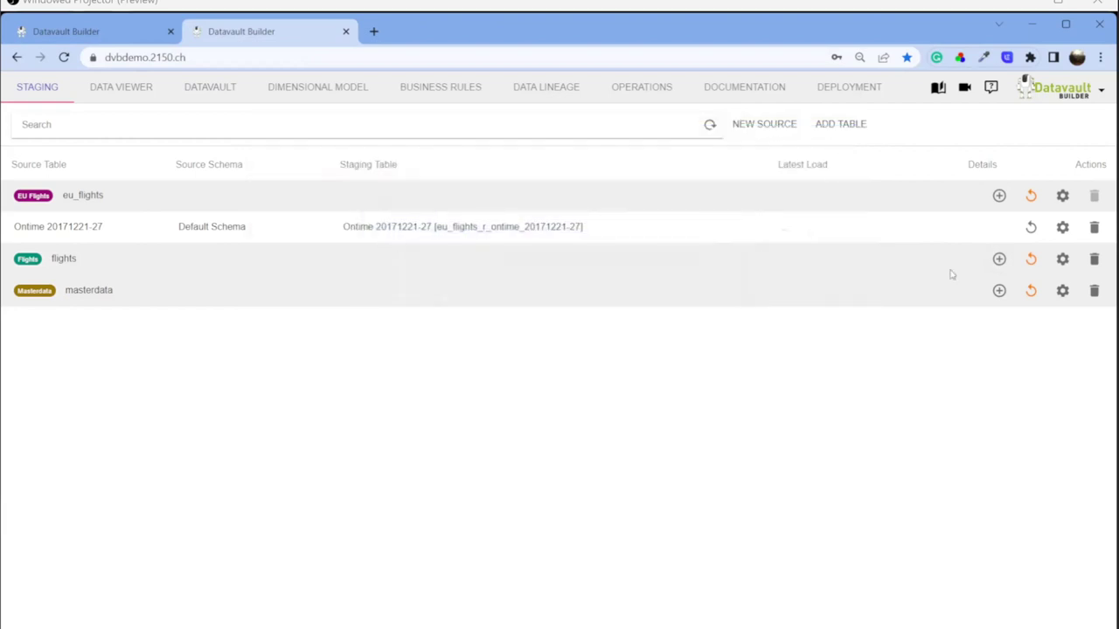
click(999, 259)
click(667, 172)
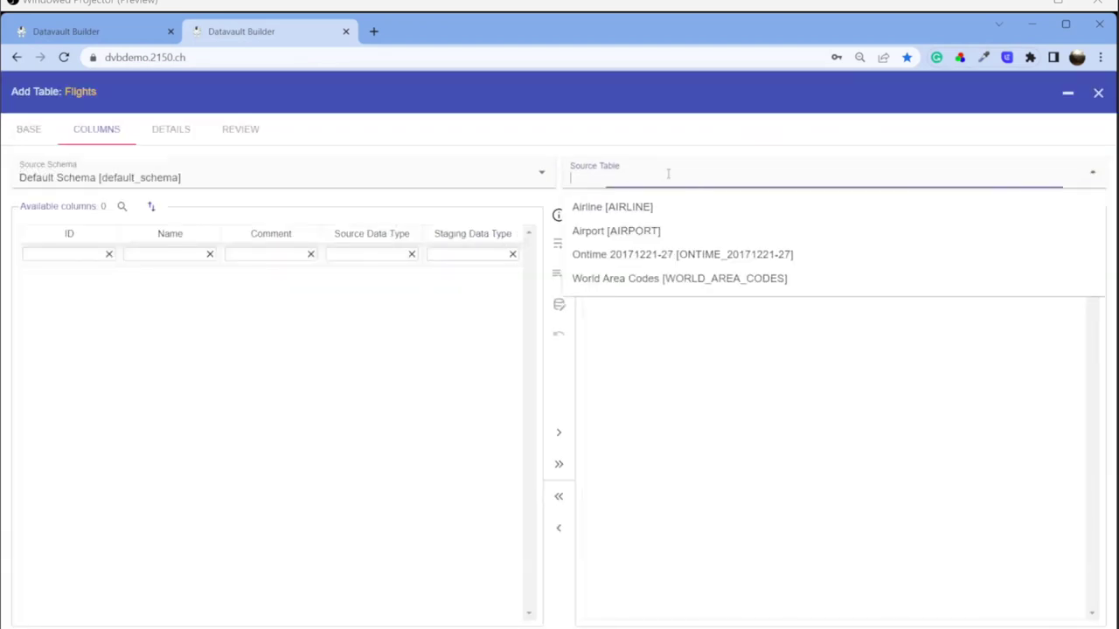
click(667, 257)
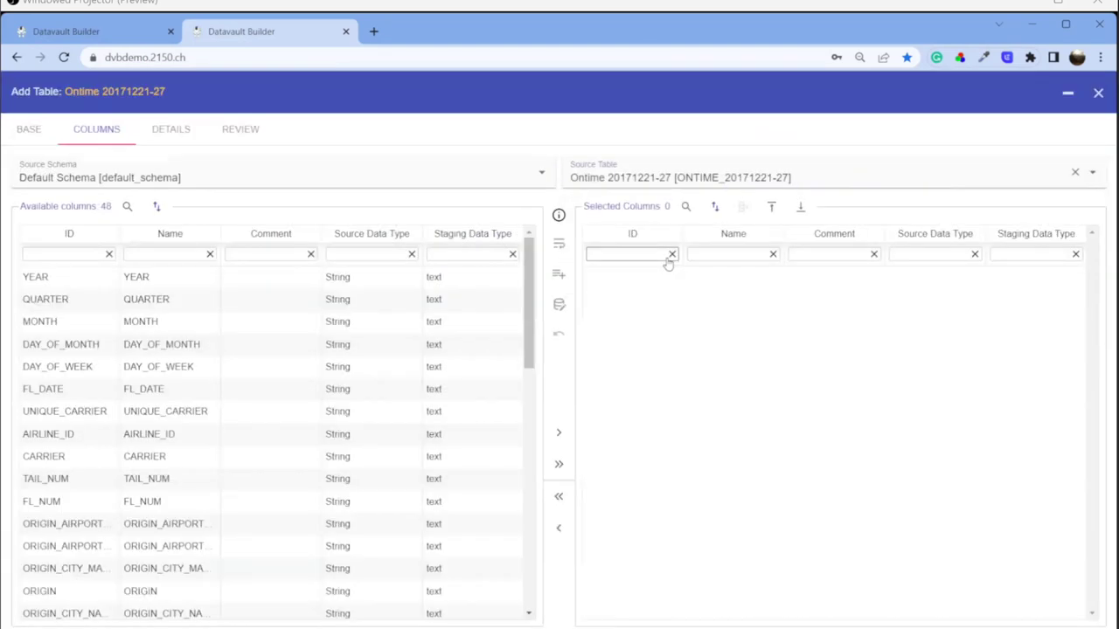
click(558, 466)
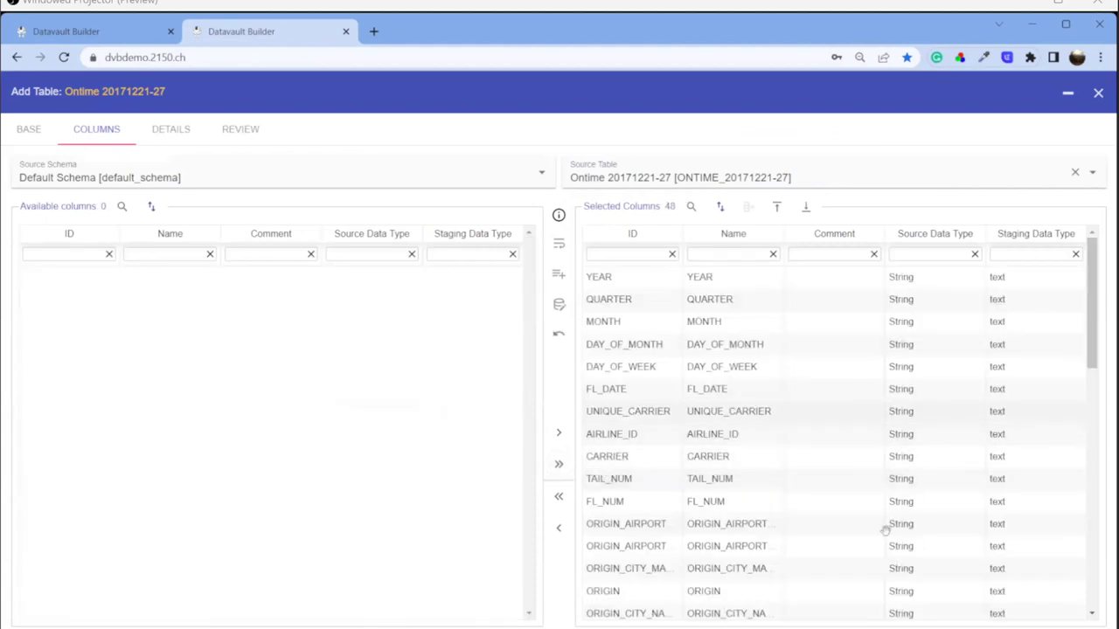
Step: Check the staging table's details and review, and add the table with Load Immediately enabled
click(166, 143)
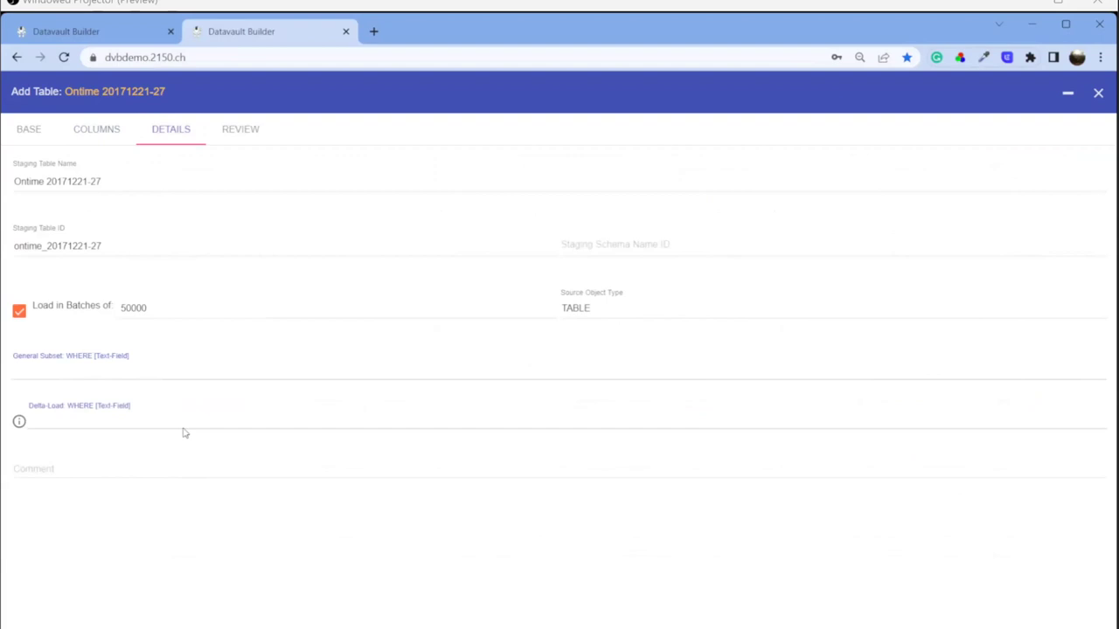
click(236, 141)
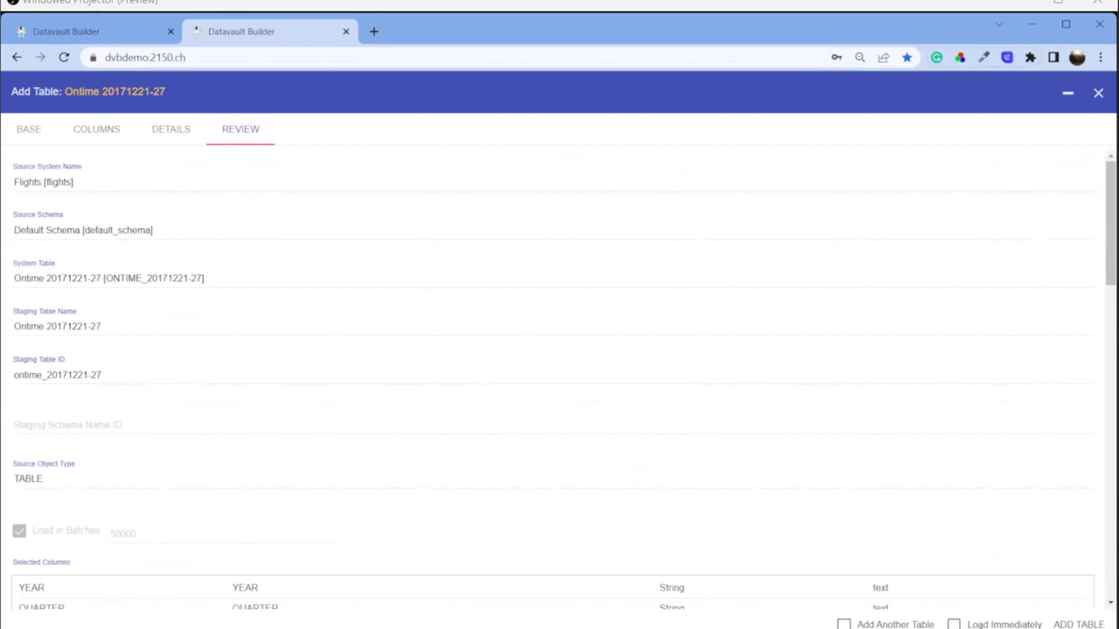
click(953, 624)
click(1069, 623)
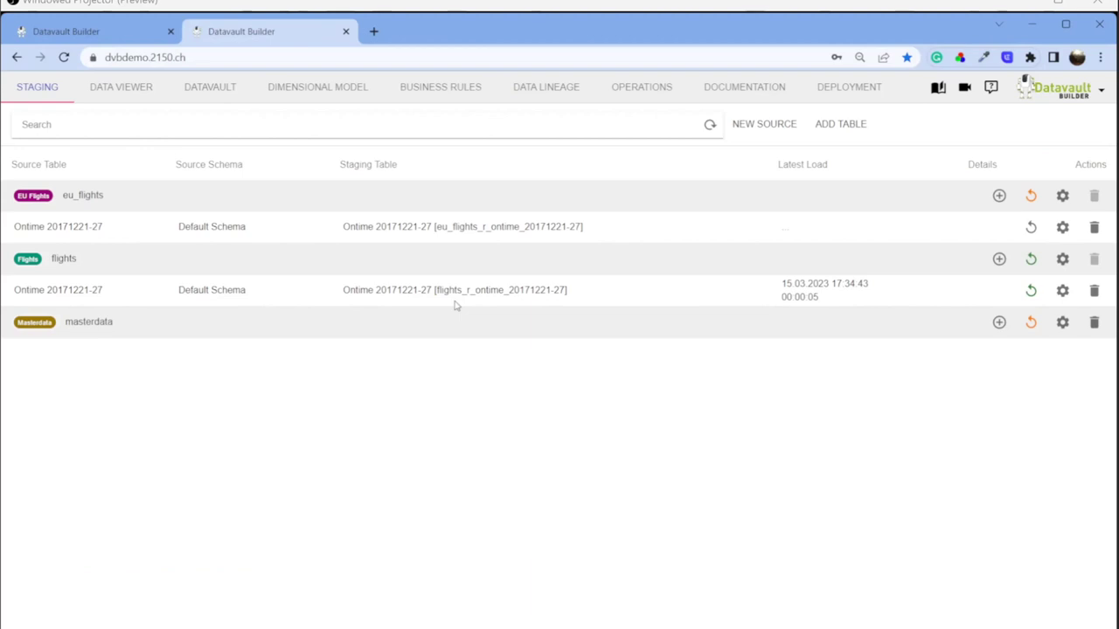
click(140, 87)
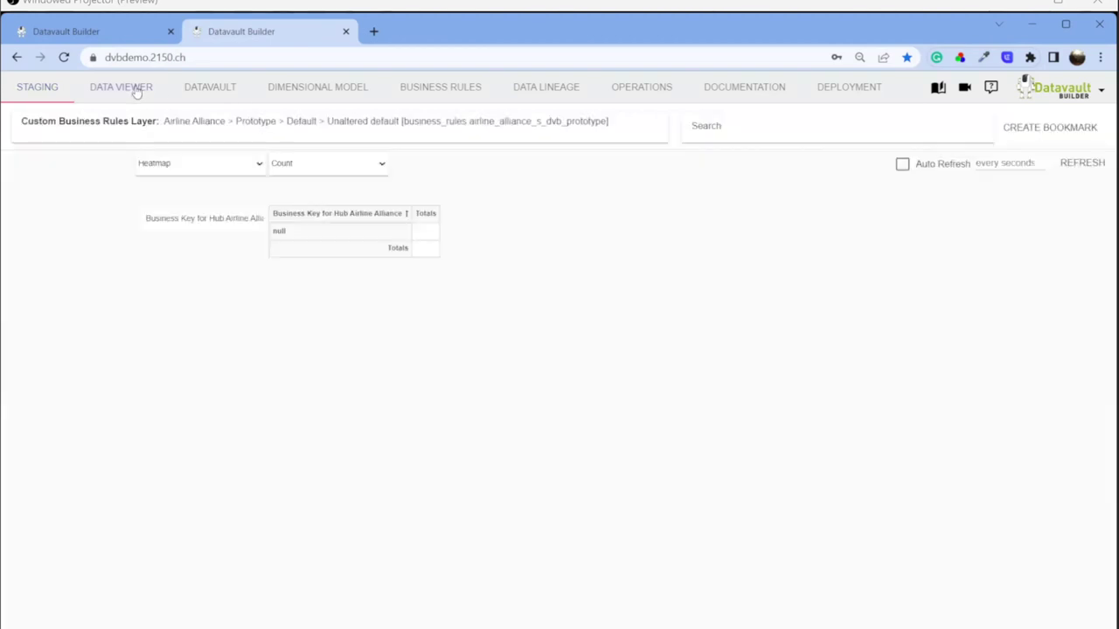
click(118, 131)
scroll(172, 273, down, 5)
scroll(179, 297, down, 12)
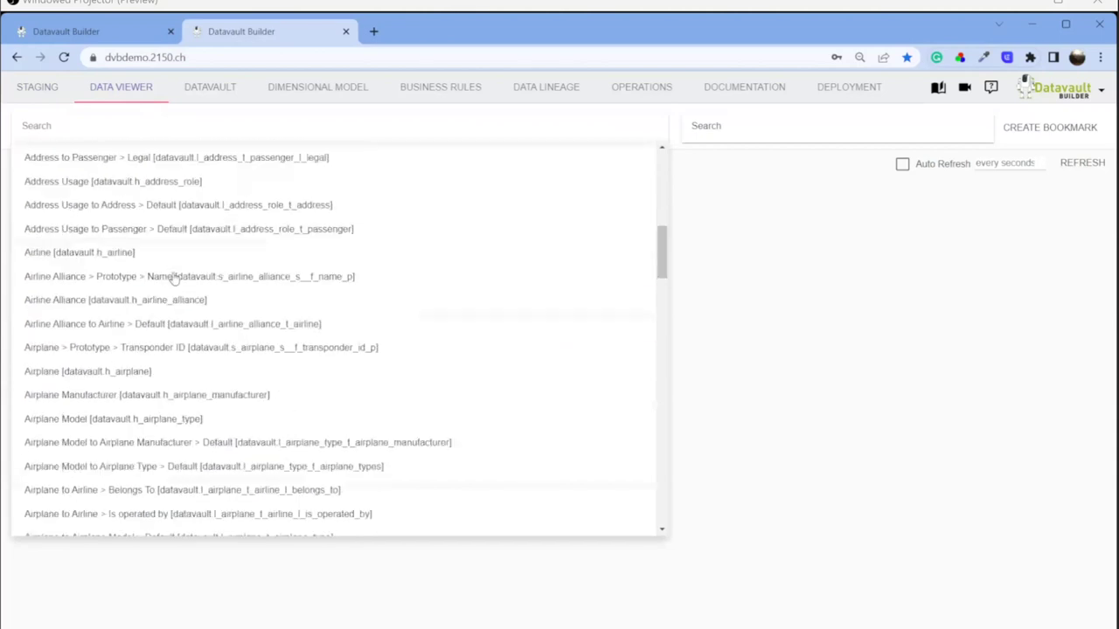
scroll(189, 330, up, 10)
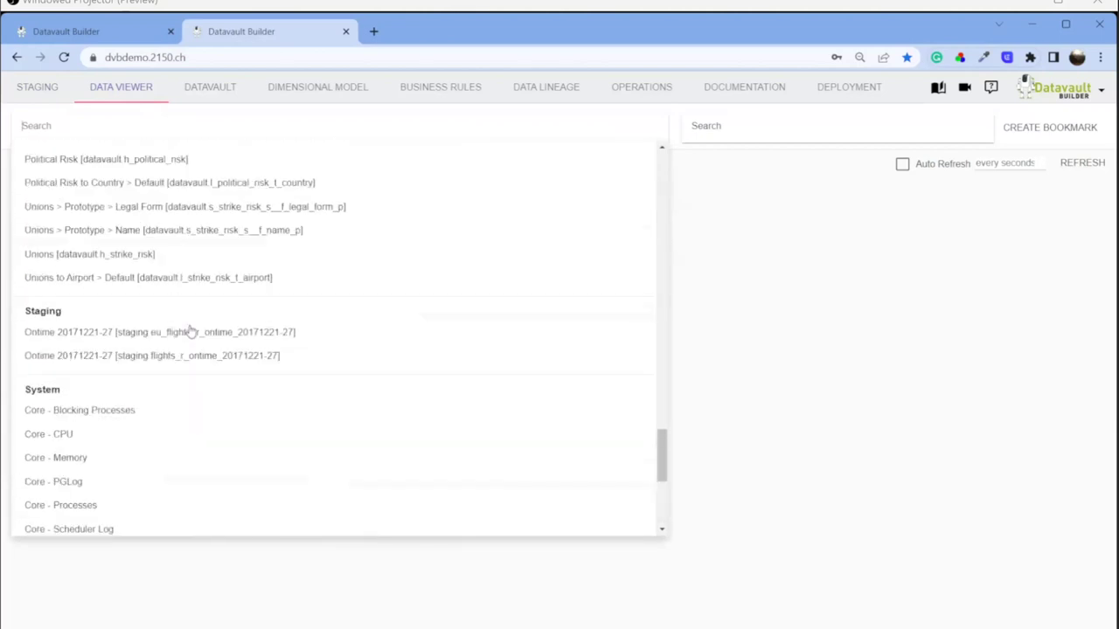
click(169, 258)
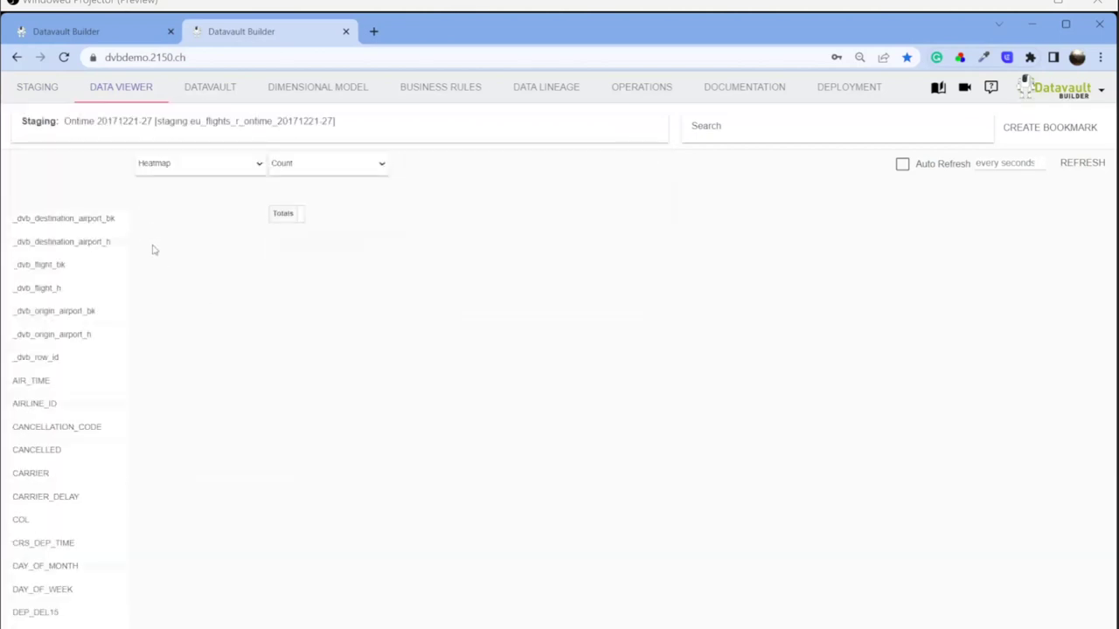
Step: Group the staging data by CARRIER and display it as a Treemap
drag(73, 472, 250, 227)
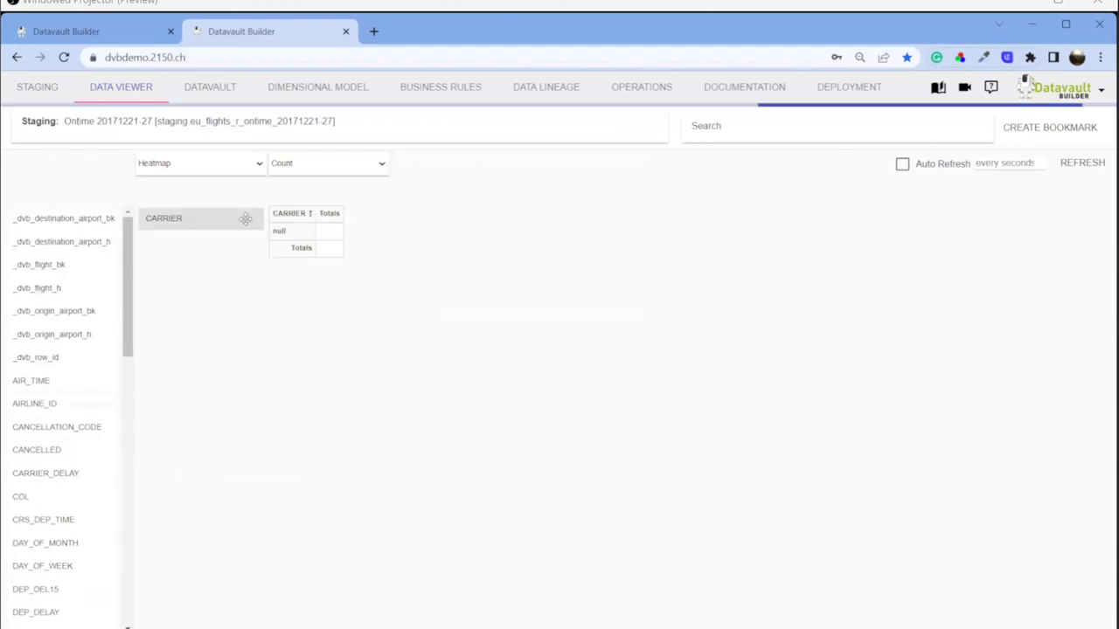
click(219, 294)
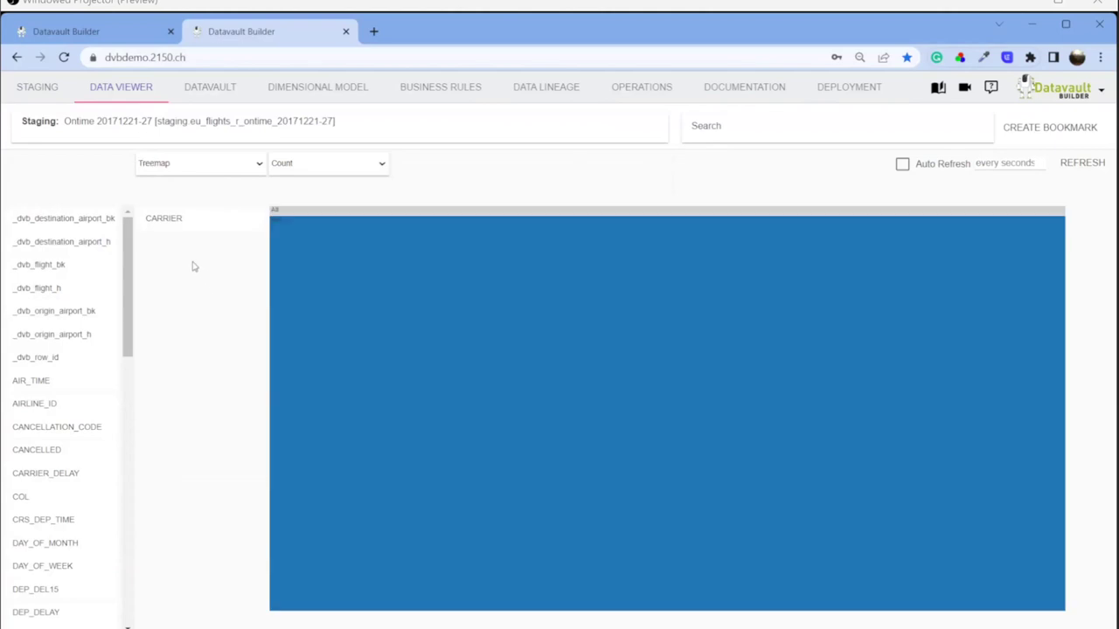
click(52, 95)
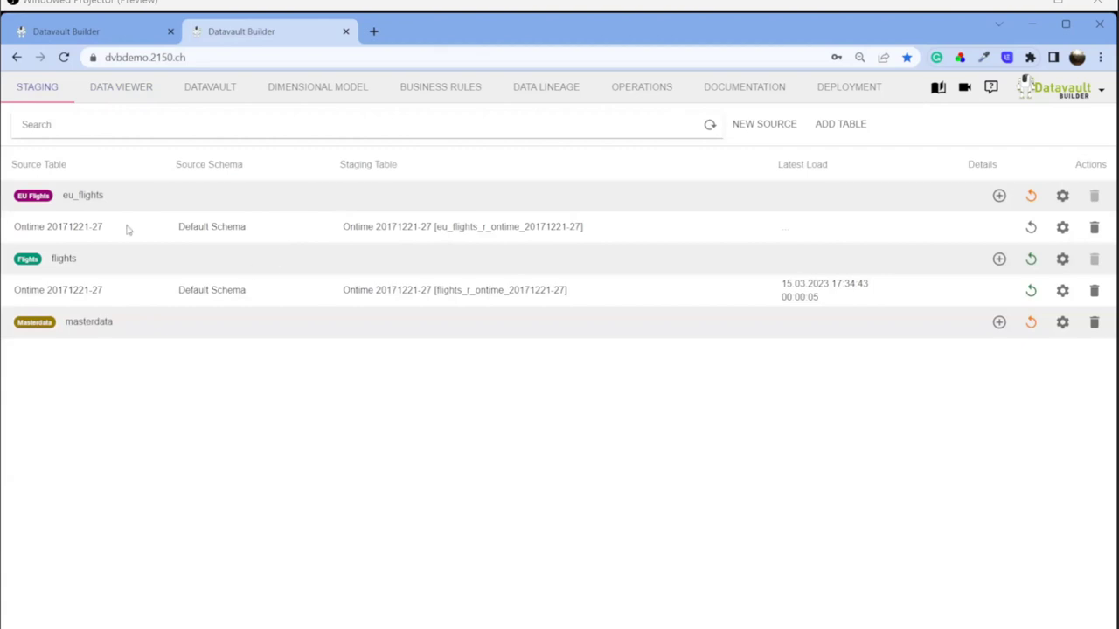
click(114, 90)
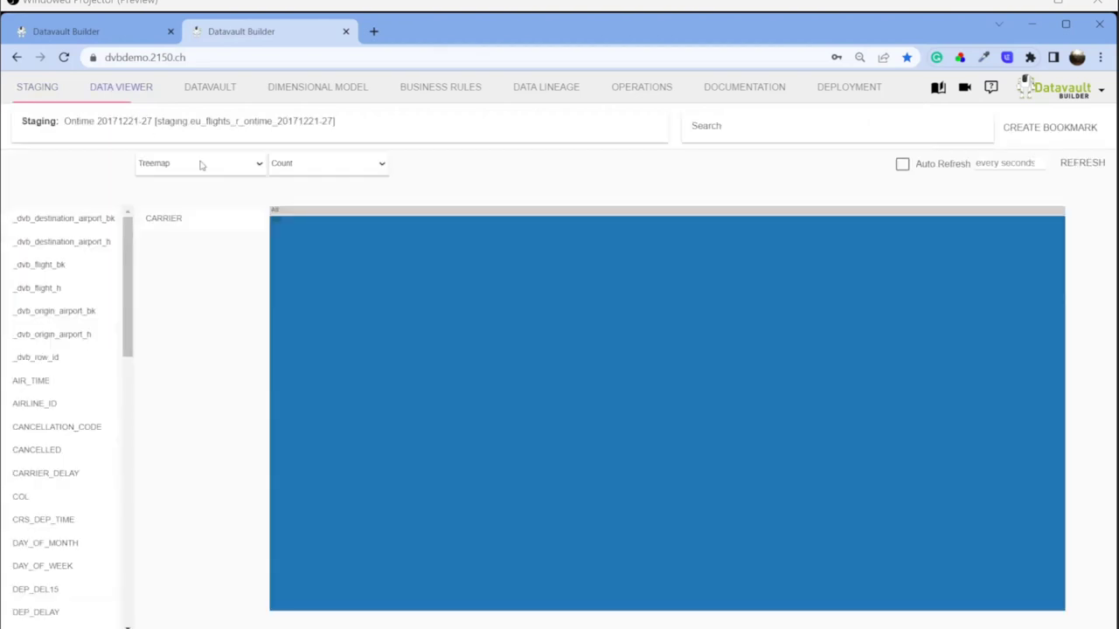
click(161, 123)
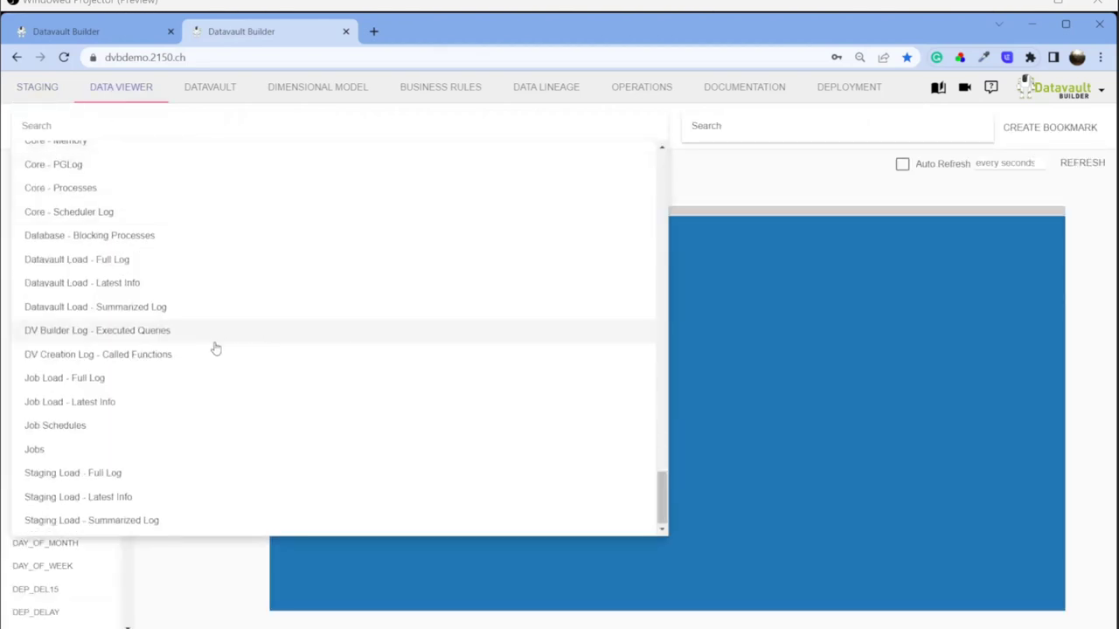
scroll(217, 353, up, 5)
click(205, 411)
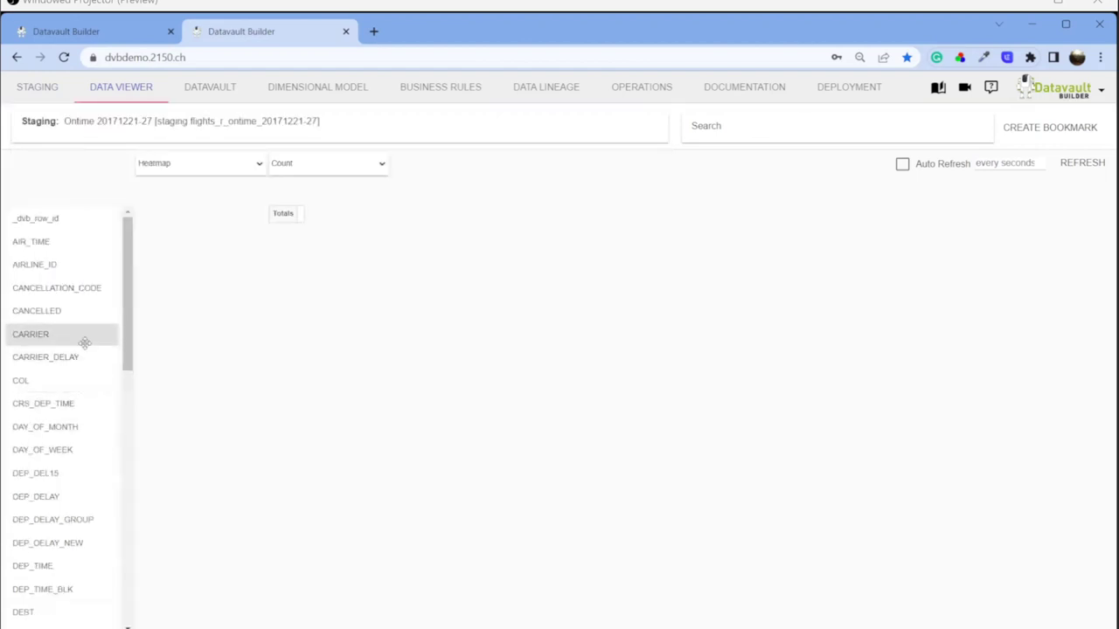
drag(85, 342, 210, 223)
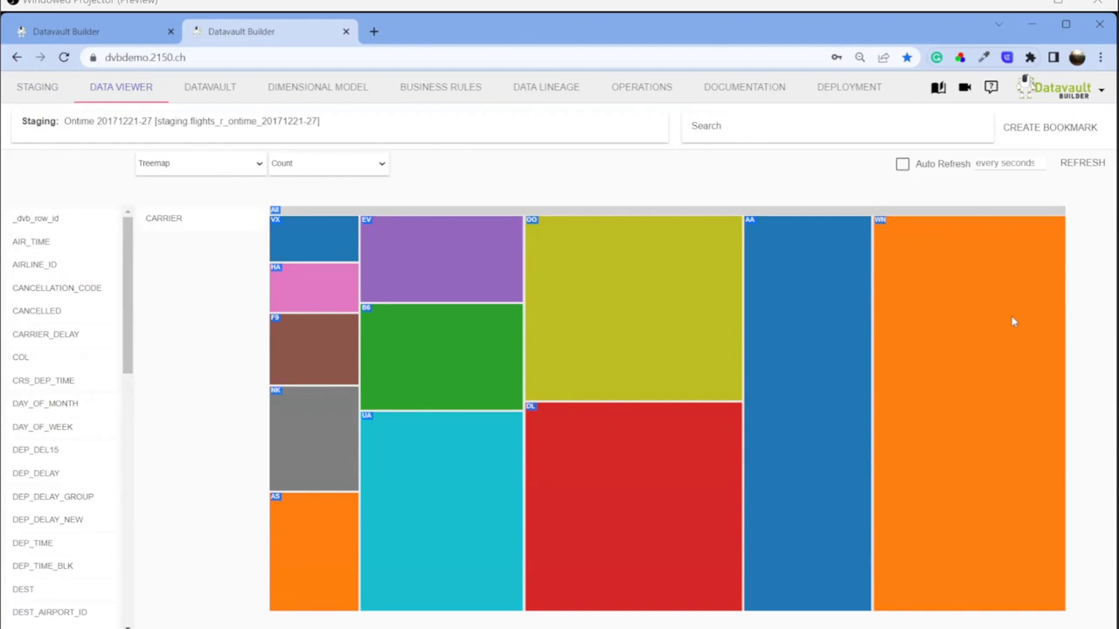
Step: Hide the Unions, Country, Airport and Airplane Type hubs on the Datavault model canvas
click(197, 91)
drag(841, 522, 906, 493)
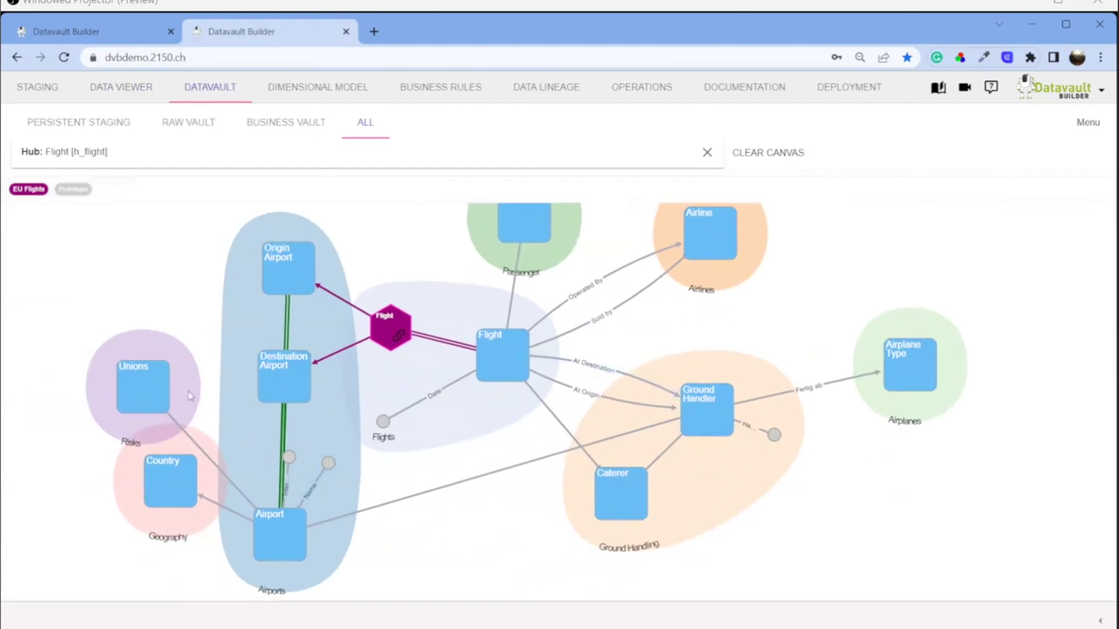
right_click(139, 391)
click(173, 423)
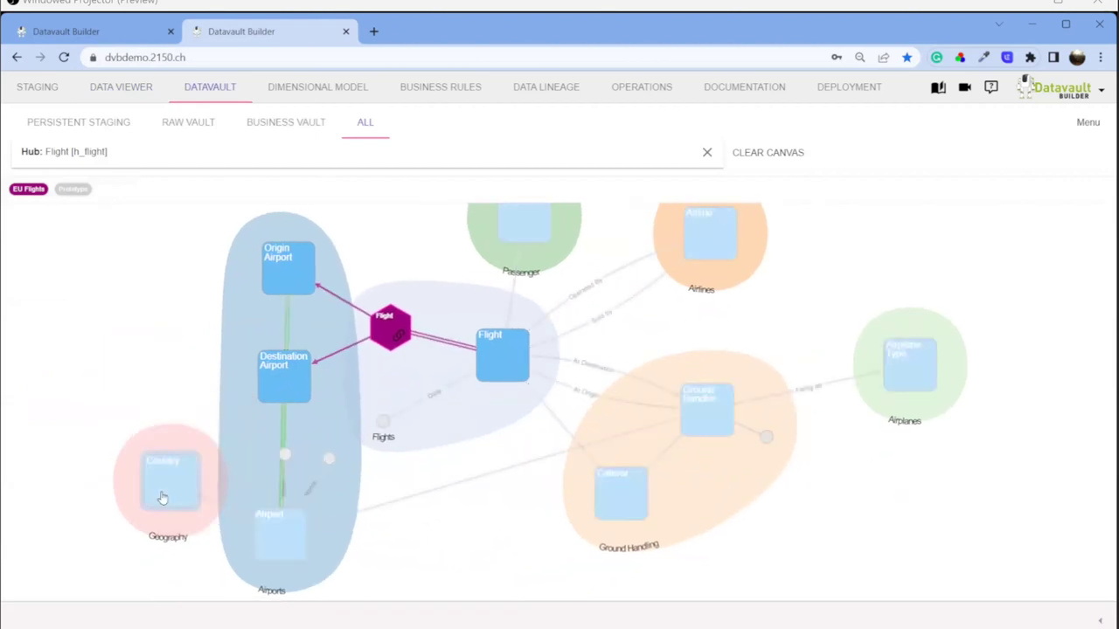
right_click(162, 495)
click(190, 529)
right_click(290, 533)
click(328, 564)
right_click(924, 374)
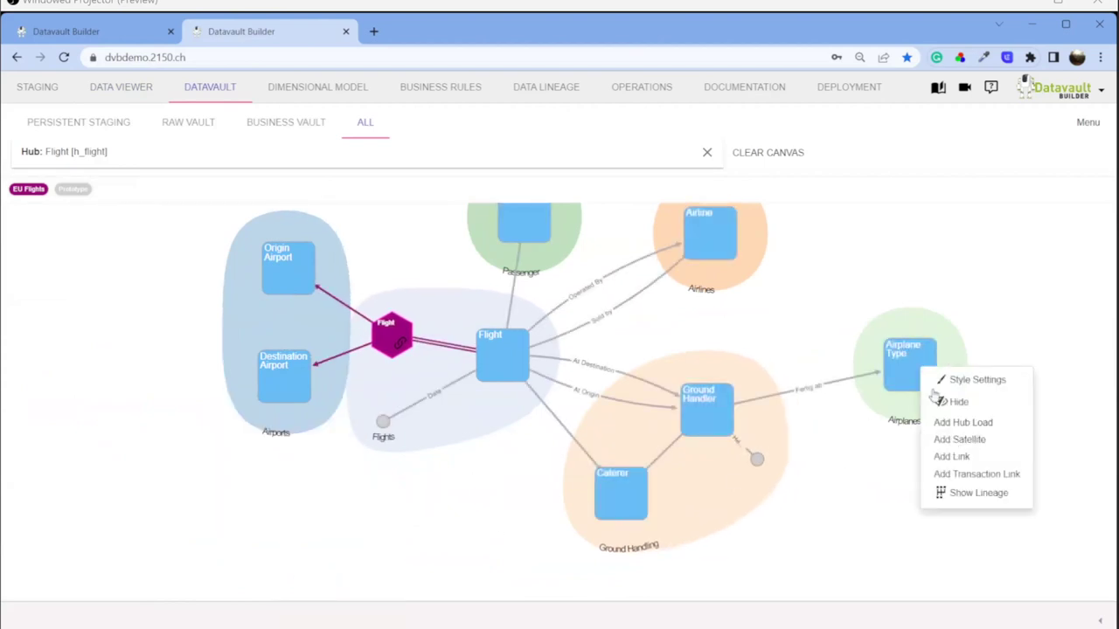
click(962, 407)
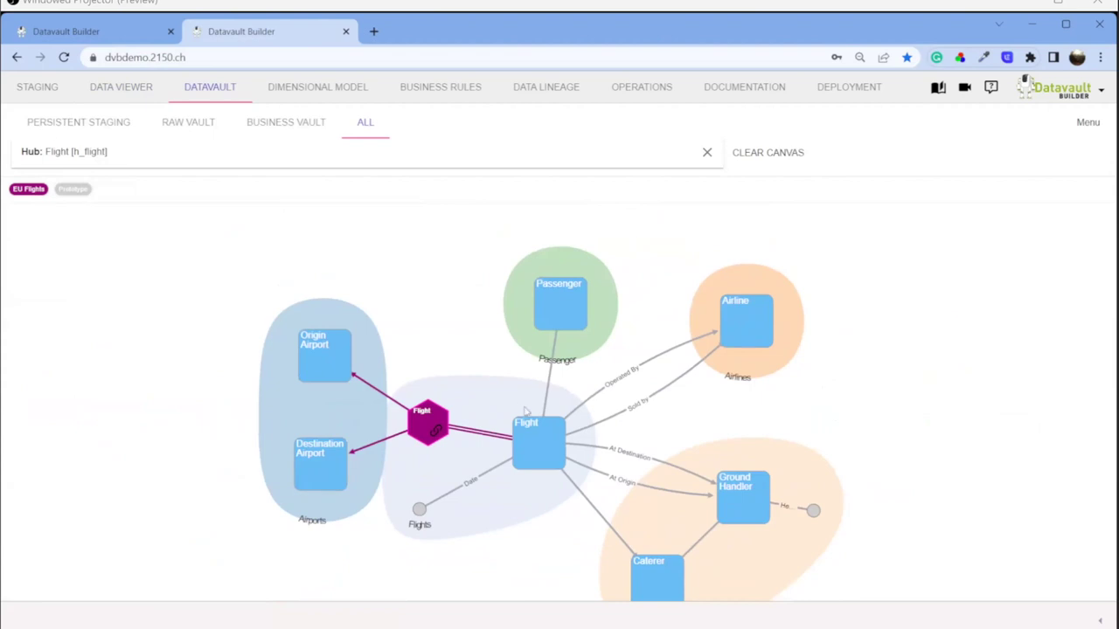
right_click(546, 450)
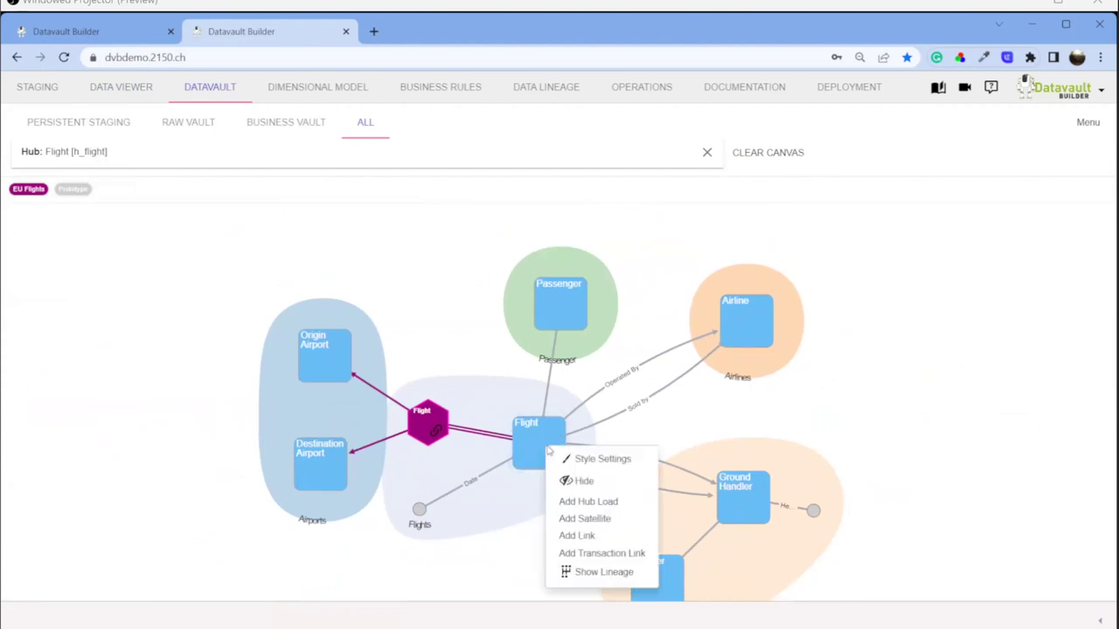
click(603, 507)
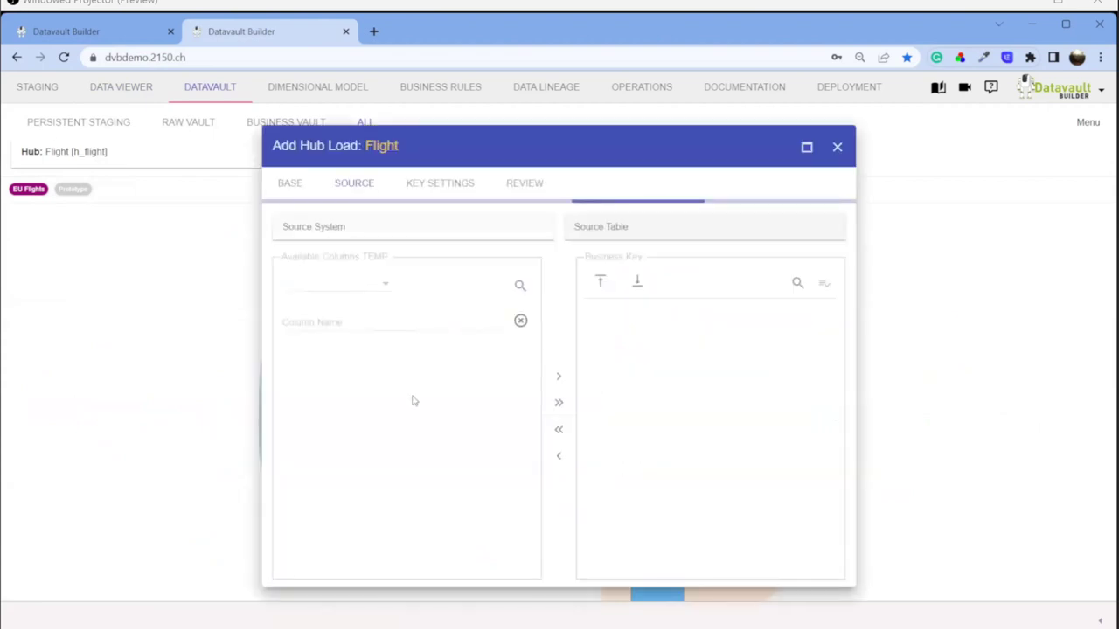
click(395, 226)
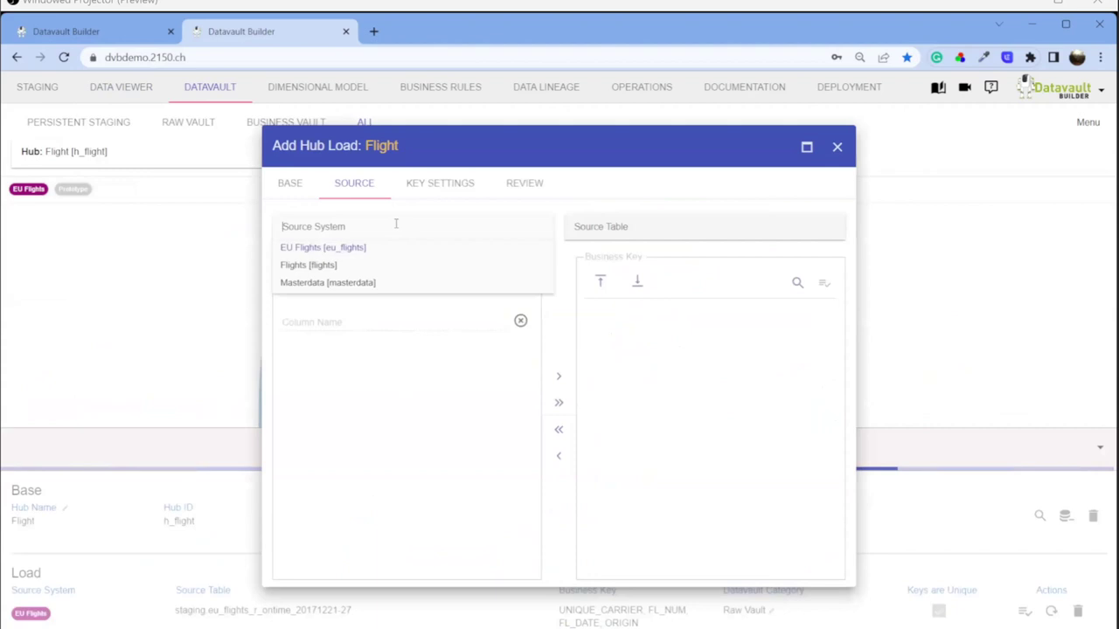
click(383, 268)
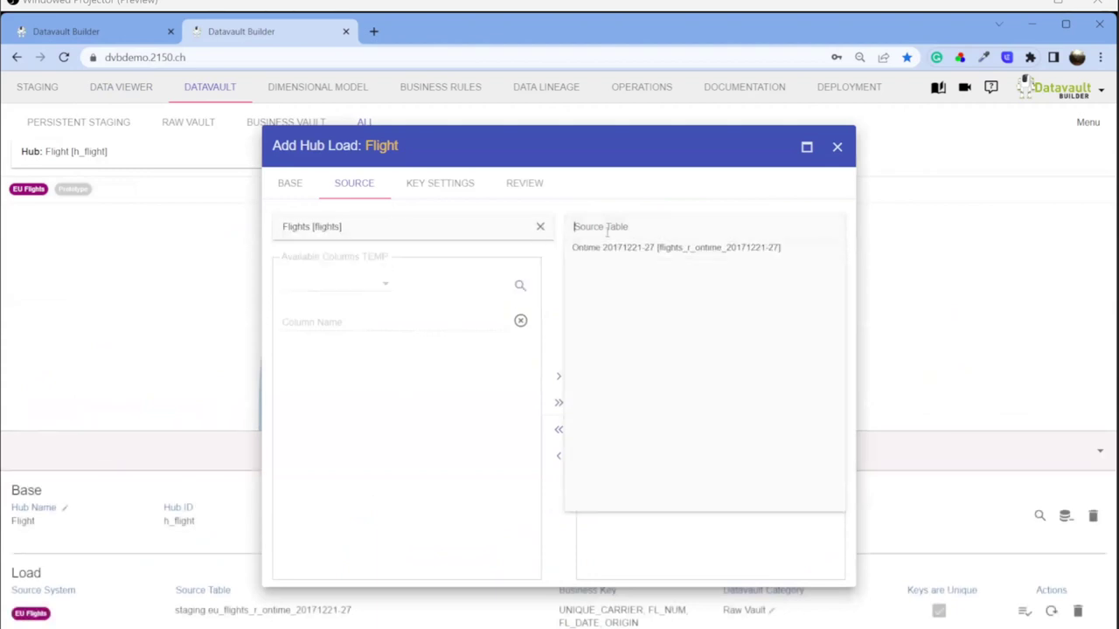
click(612, 247)
Step: Add the columns FL_NUM and FL_DATE to the hub load's business key
click(378, 321)
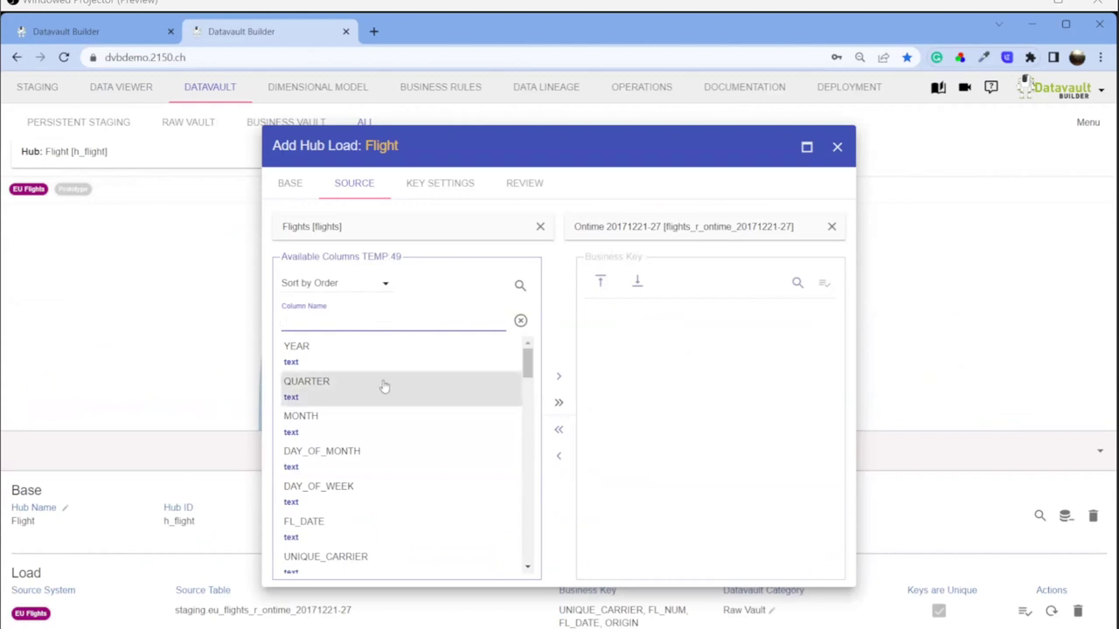
text(num)
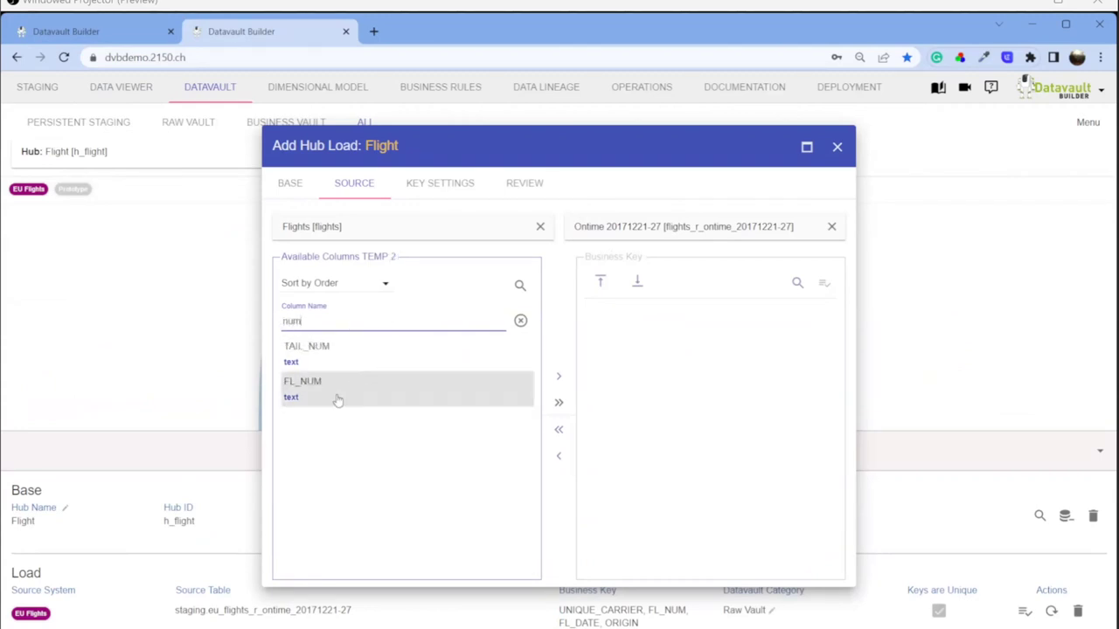
drag(337, 394, 670, 365)
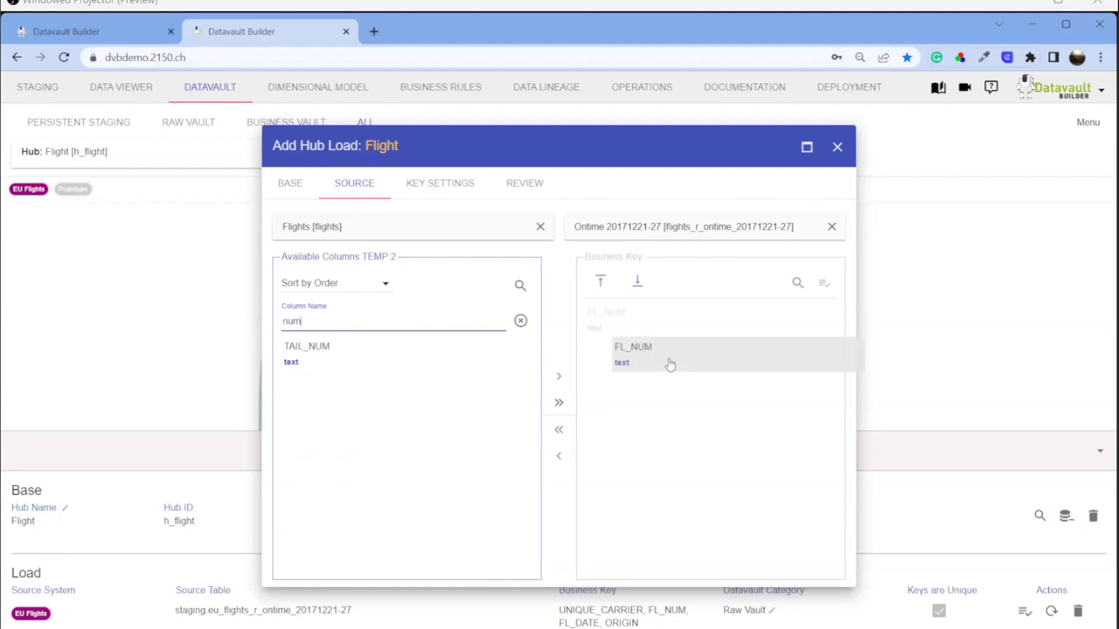
drag(337, 322, 235, 328)
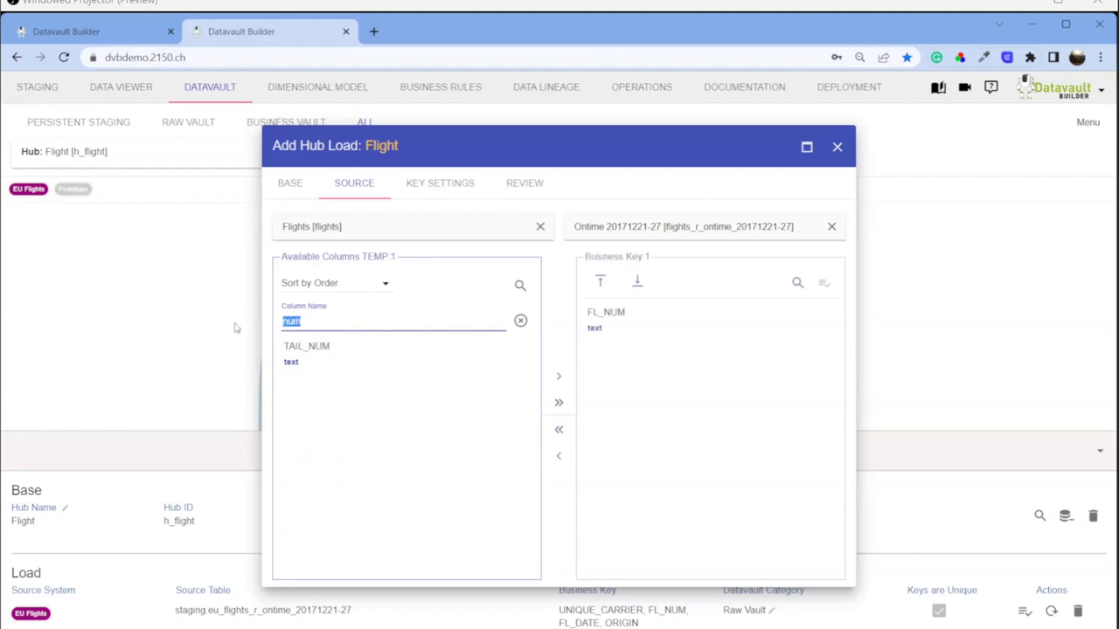
text(date)
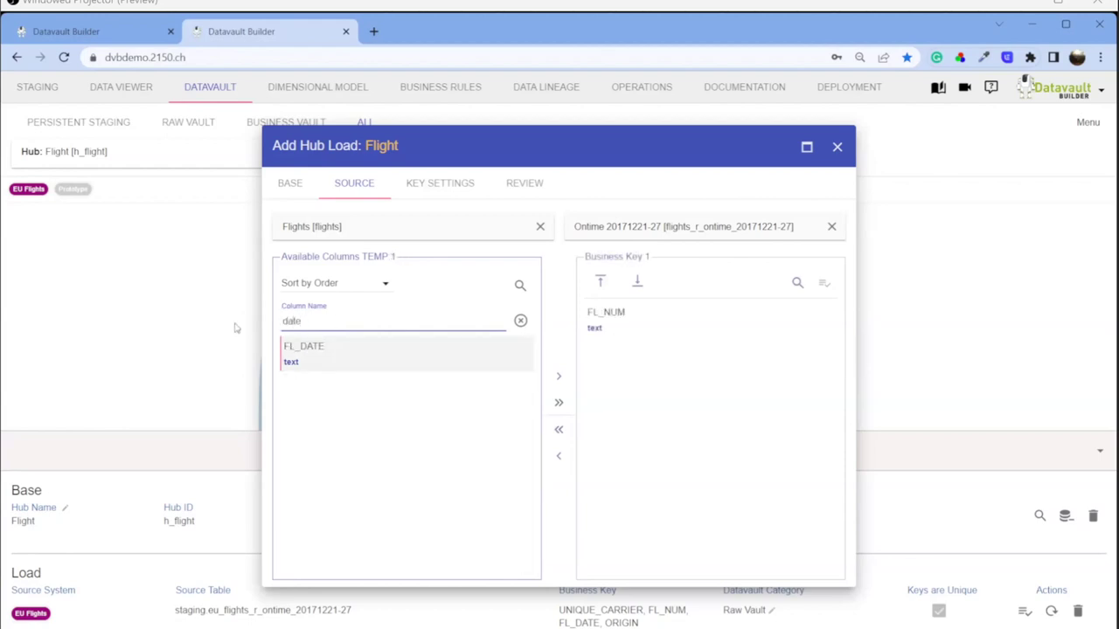
drag(322, 349, 629, 369)
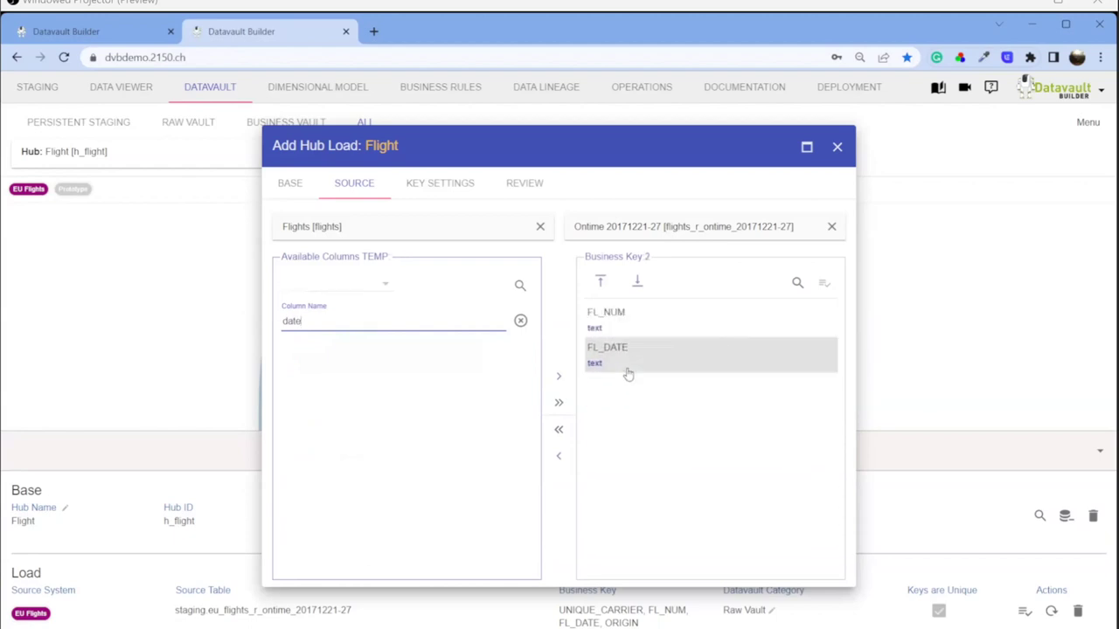
Step: Check the FL_NUM and FL_DATE business key for uniqueness and examine UNIQUE_CARRIER in a group of duplicate rows
click(825, 292)
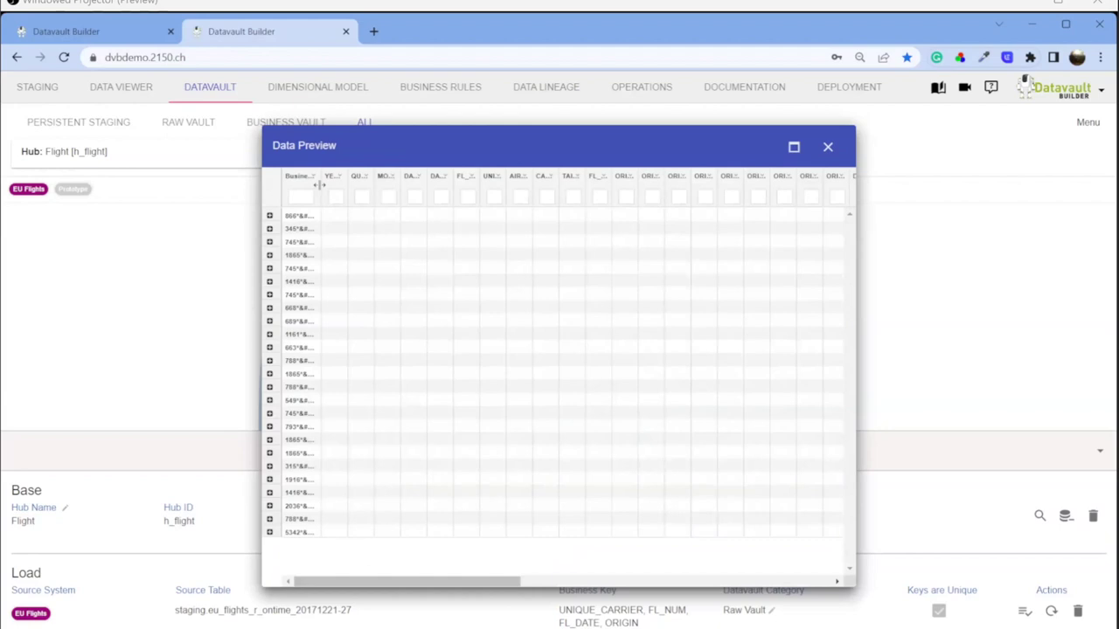
drag(320, 185, 430, 185)
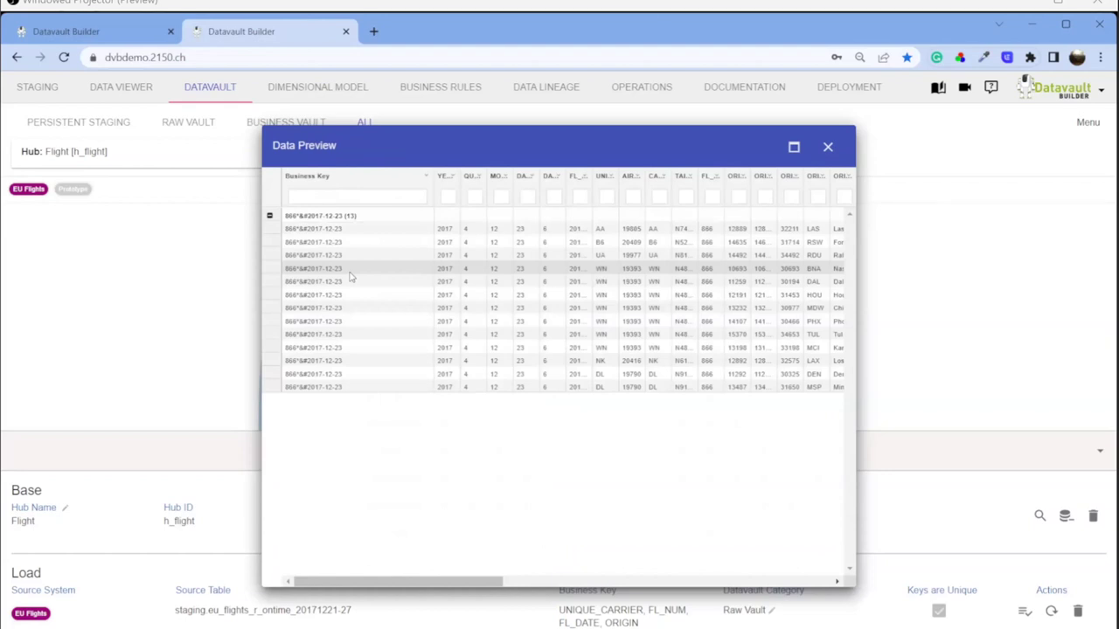
click(794, 146)
drag(355, 135, 487, 133)
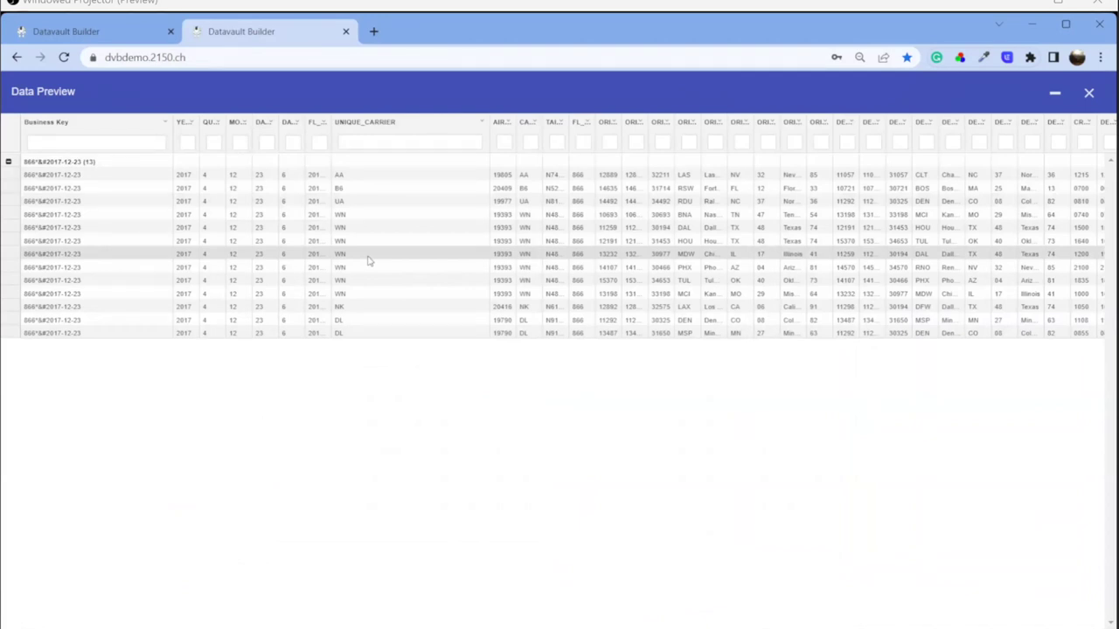
click(1090, 93)
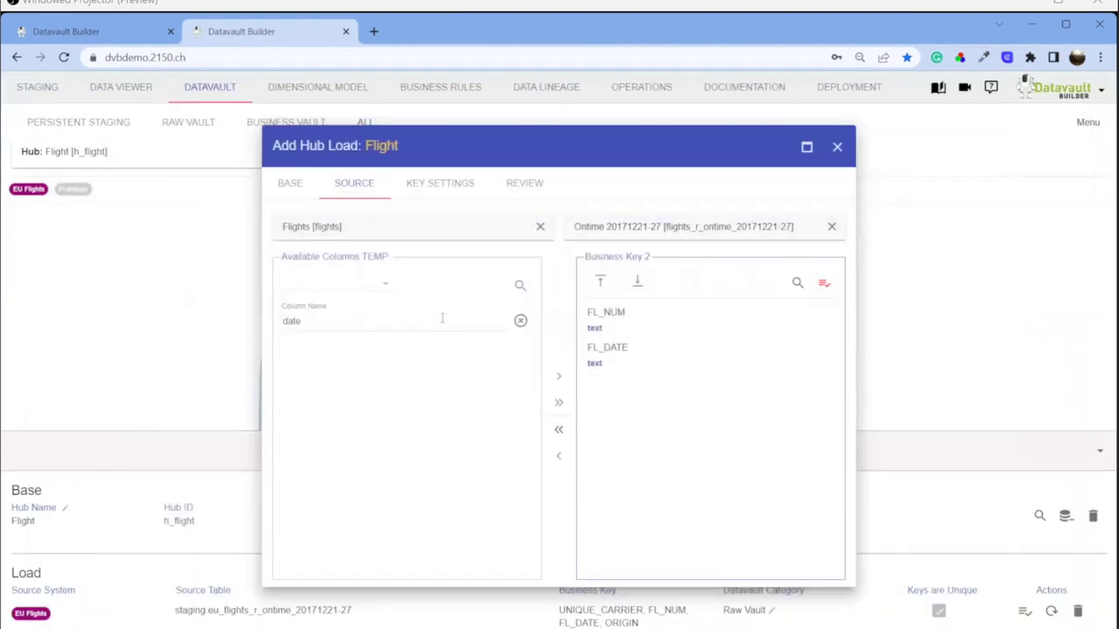
Step: Add the column UNIQUE_CARRIER to the business key, placed before FL_NUM
click(520, 321)
click(331, 324)
text(ca)
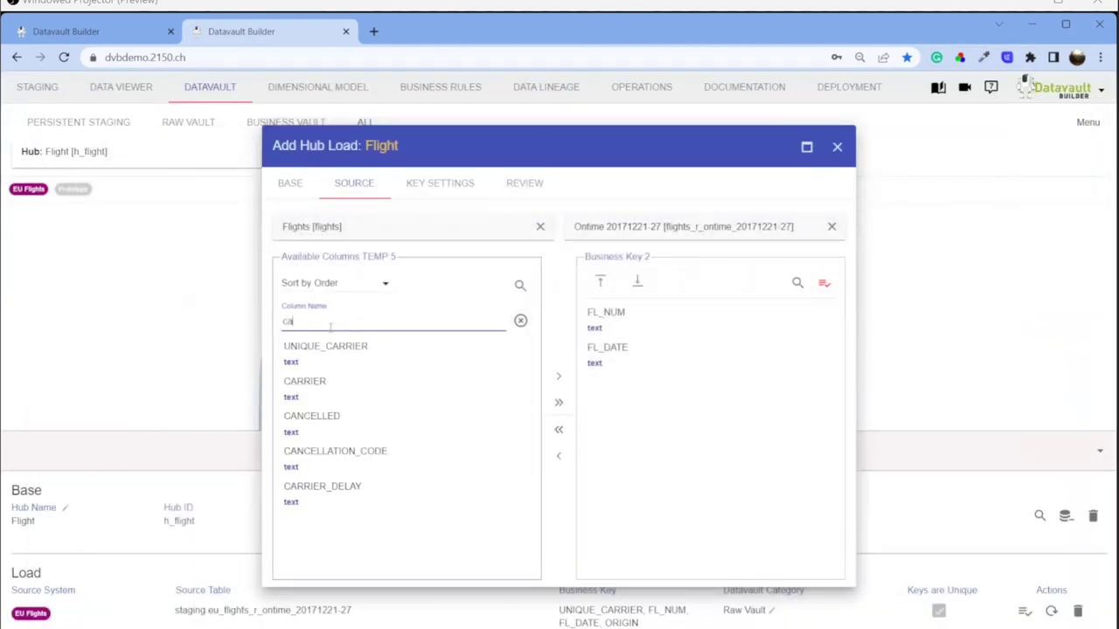
key(BackSpace)
key(BackSpace)
text(uniq)
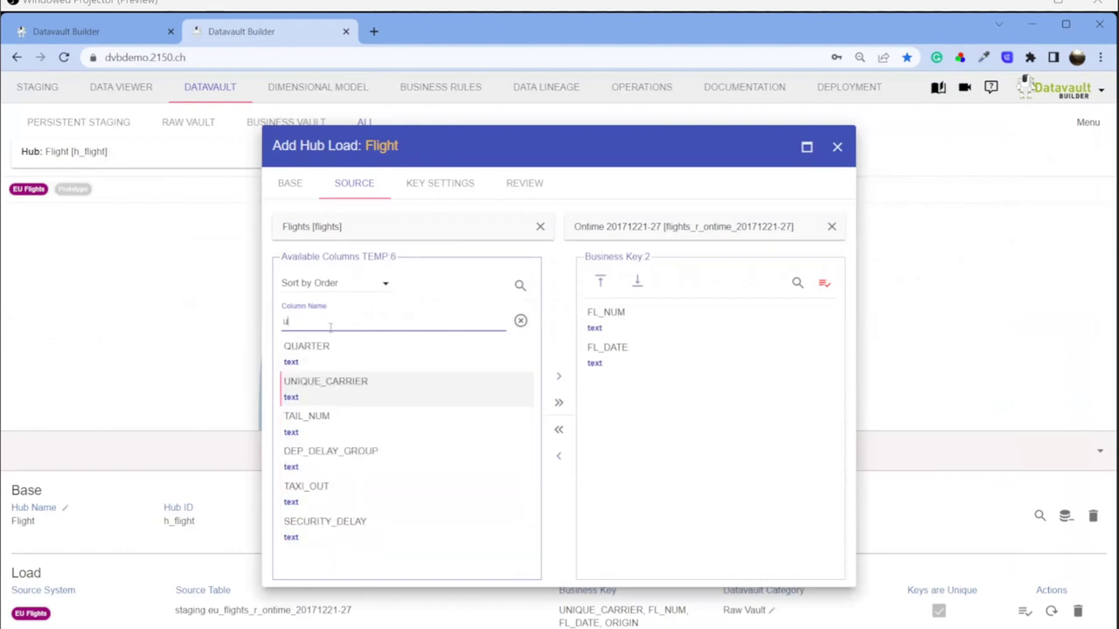
key(BackSpace)
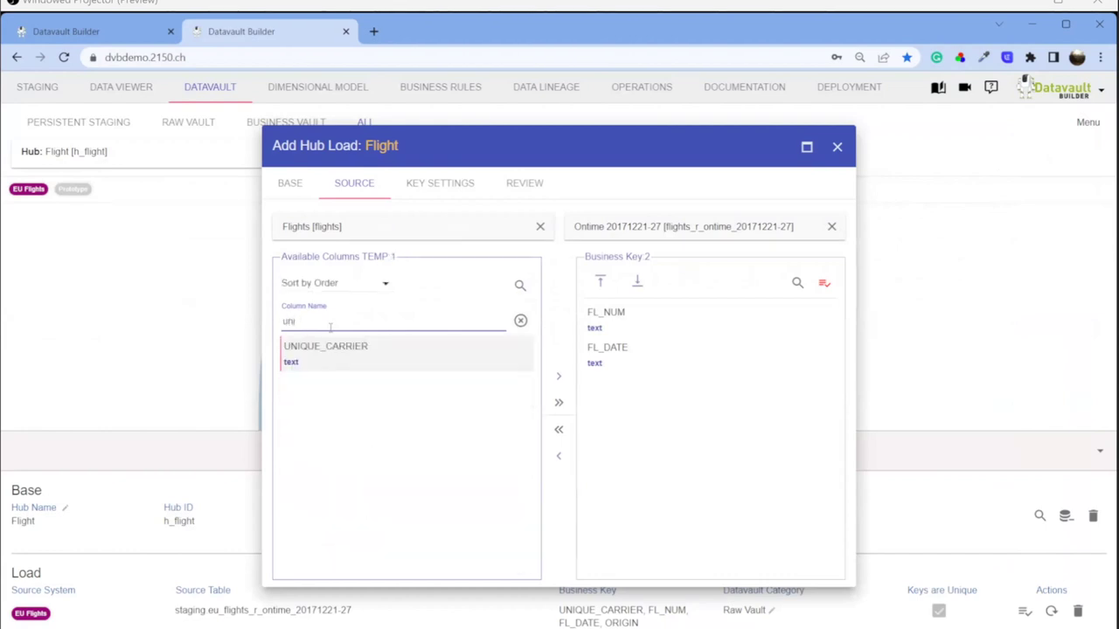
drag(376, 362, 667, 323)
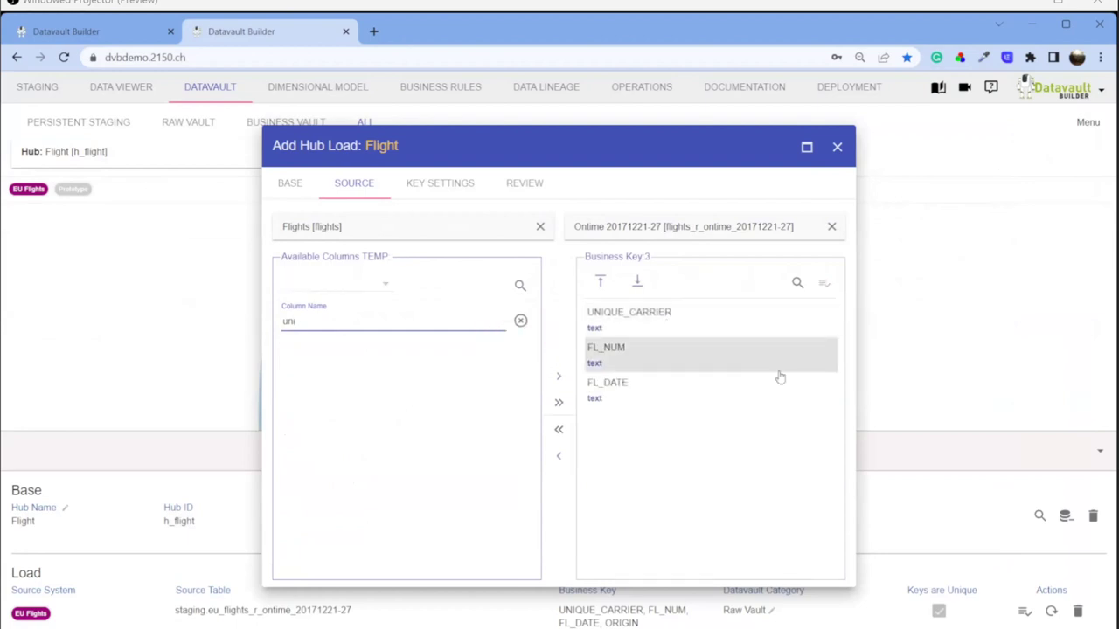
Step: Check the three-column business key for uniqueness and examine the ORIGIN values in the first group of duplicate rows
click(823, 287)
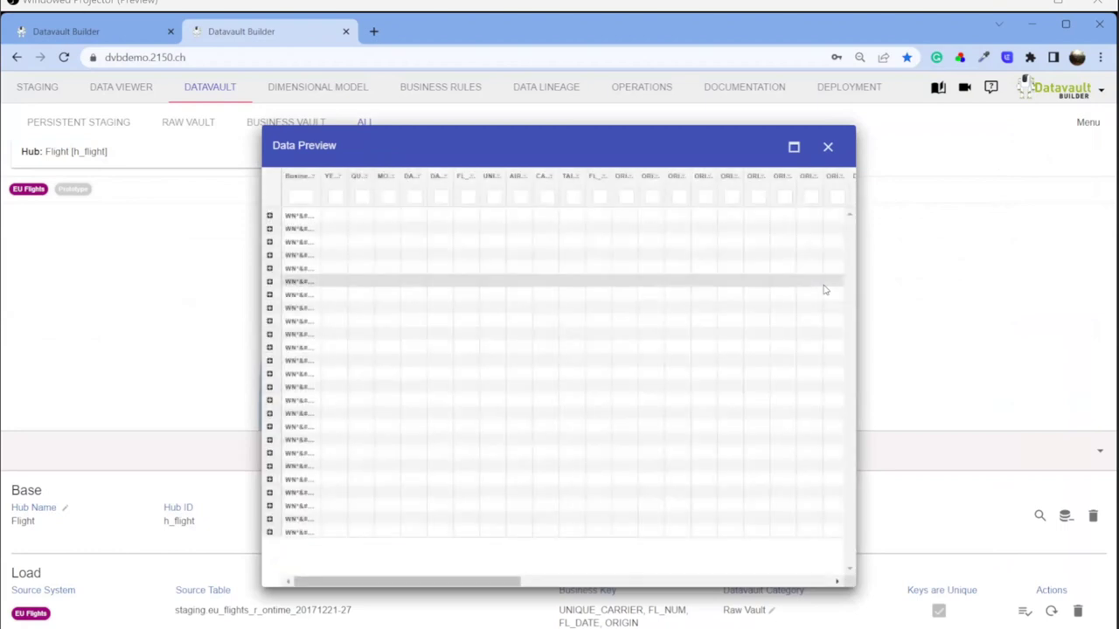
drag(361, 185, 414, 188)
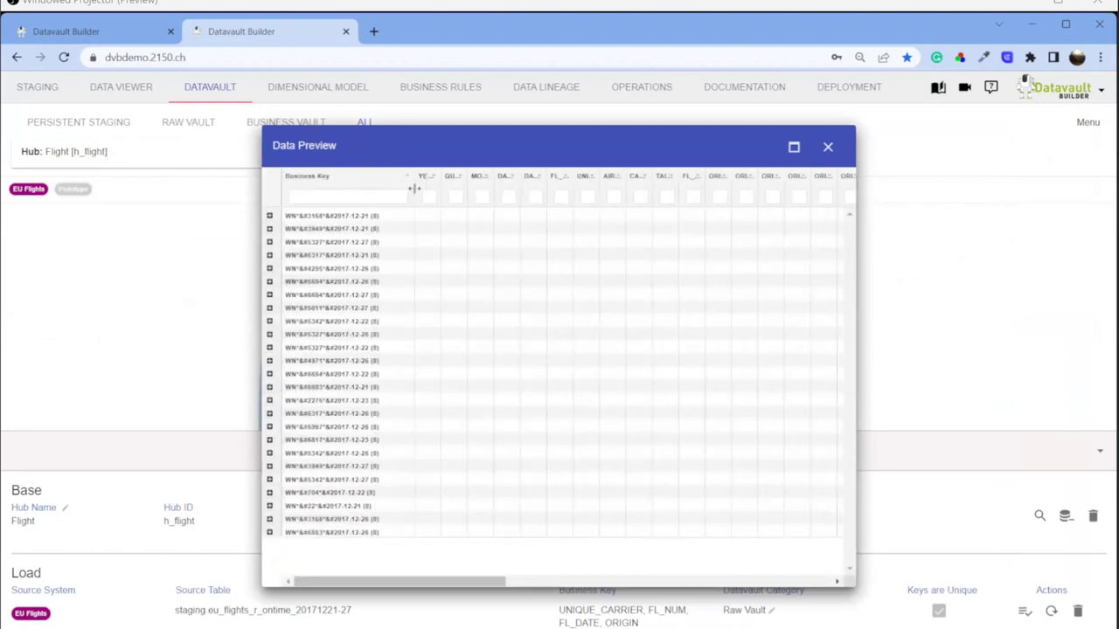
click(269, 215)
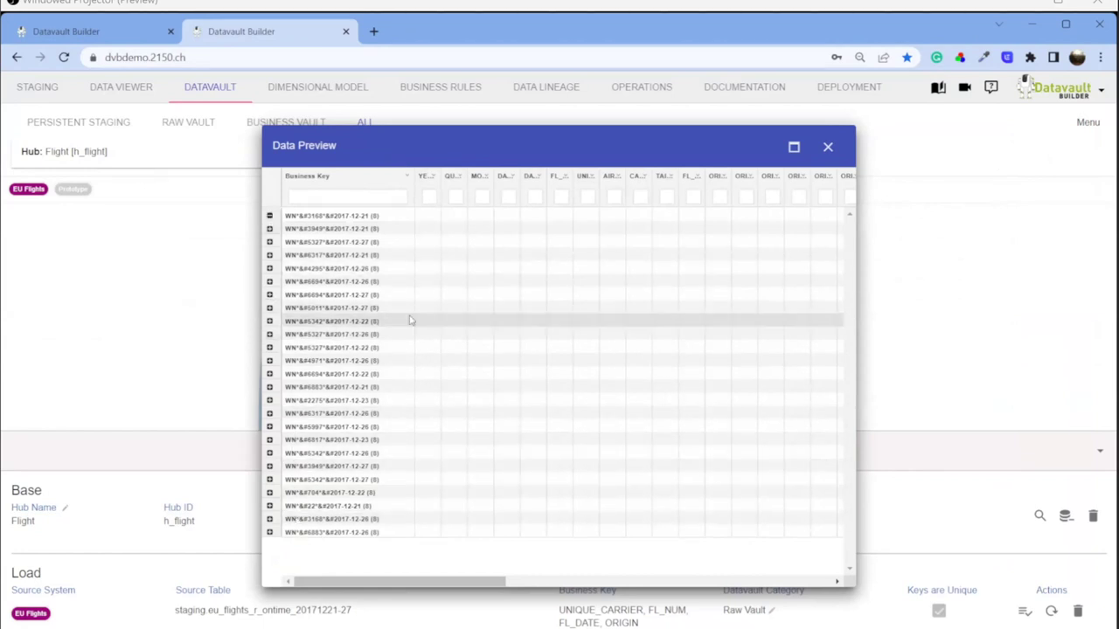
click(793, 147)
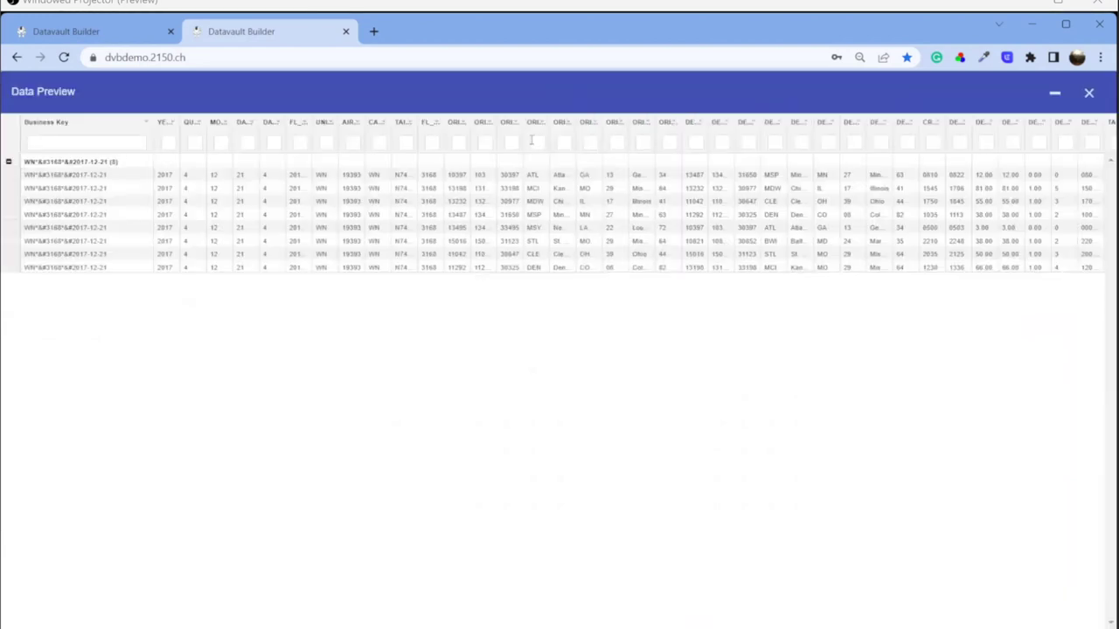
drag(550, 131, 624, 126)
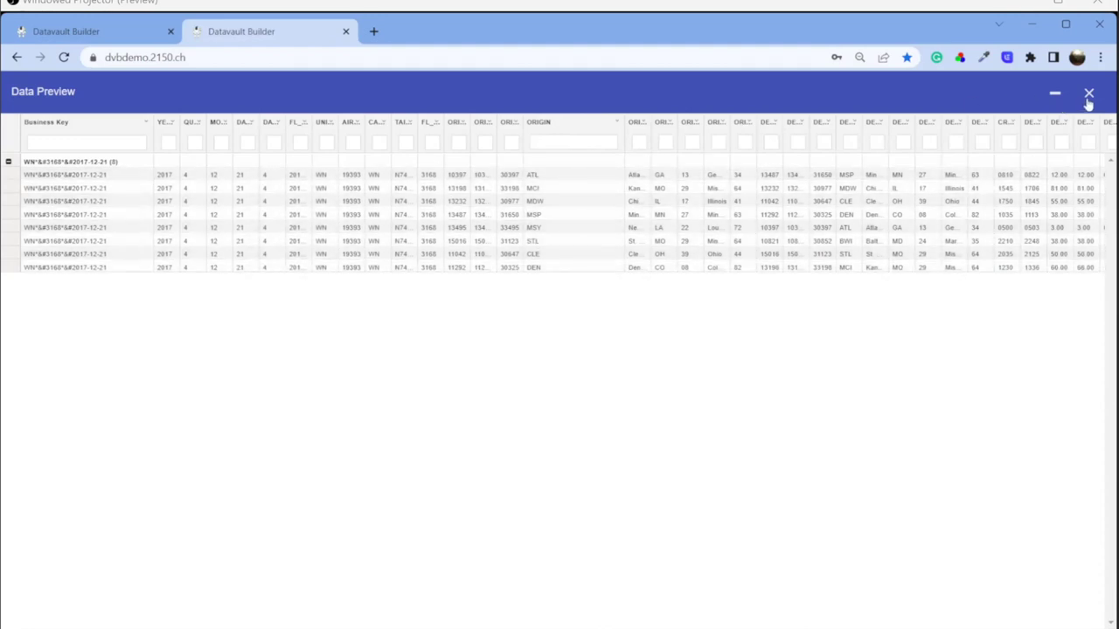
click(1088, 94)
Step: Add the column ORIGIN at the end of the business key and check the key for uniqueness
drag(317, 323, 181, 343)
text(ori)
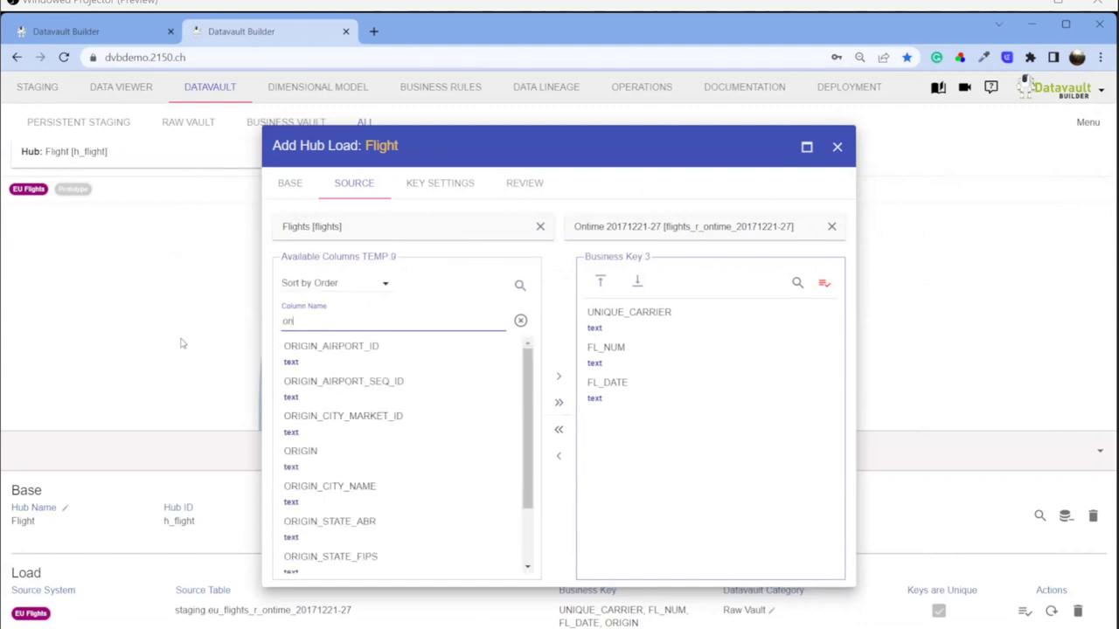
drag(327, 452, 648, 447)
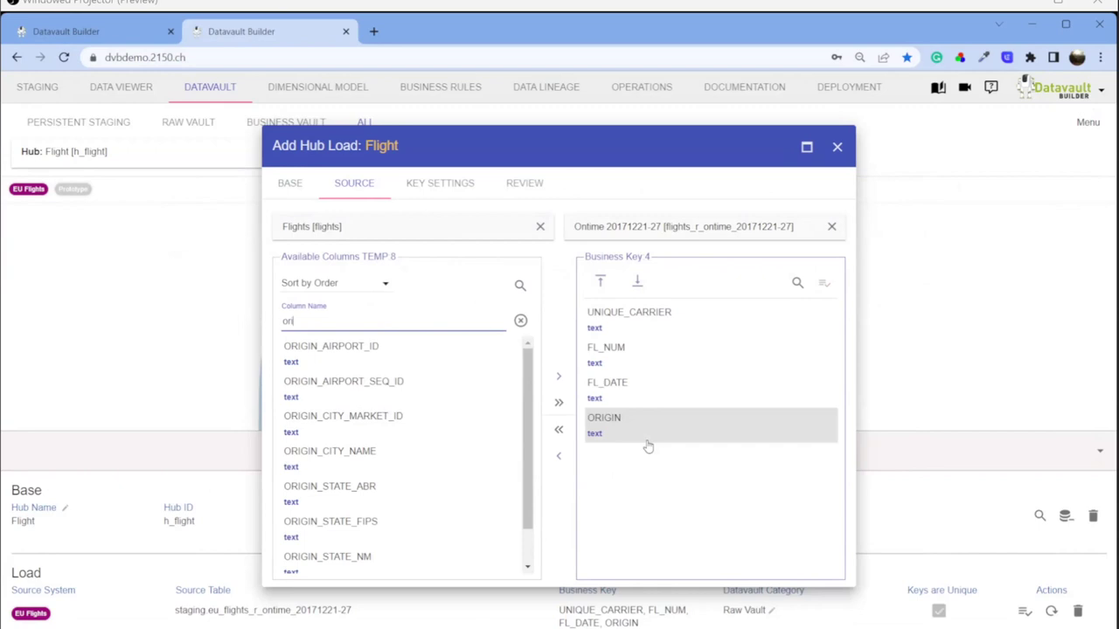
click(825, 283)
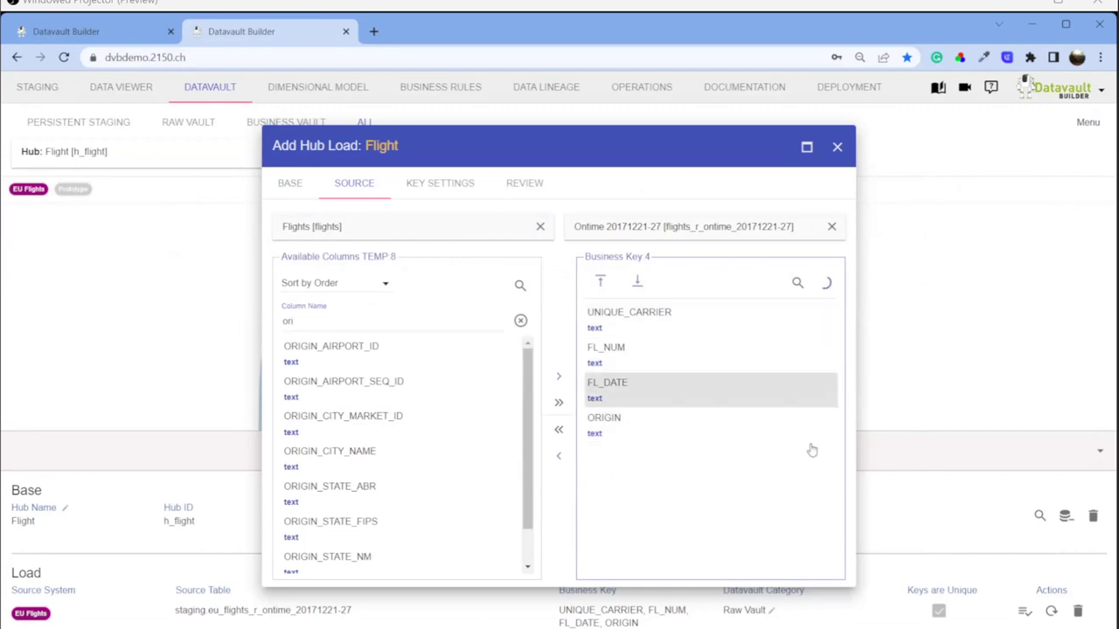
Step: Review the key settings, create the Flight hub load from the Flights Ontime table, and move its new satellite below the hub
click(454, 186)
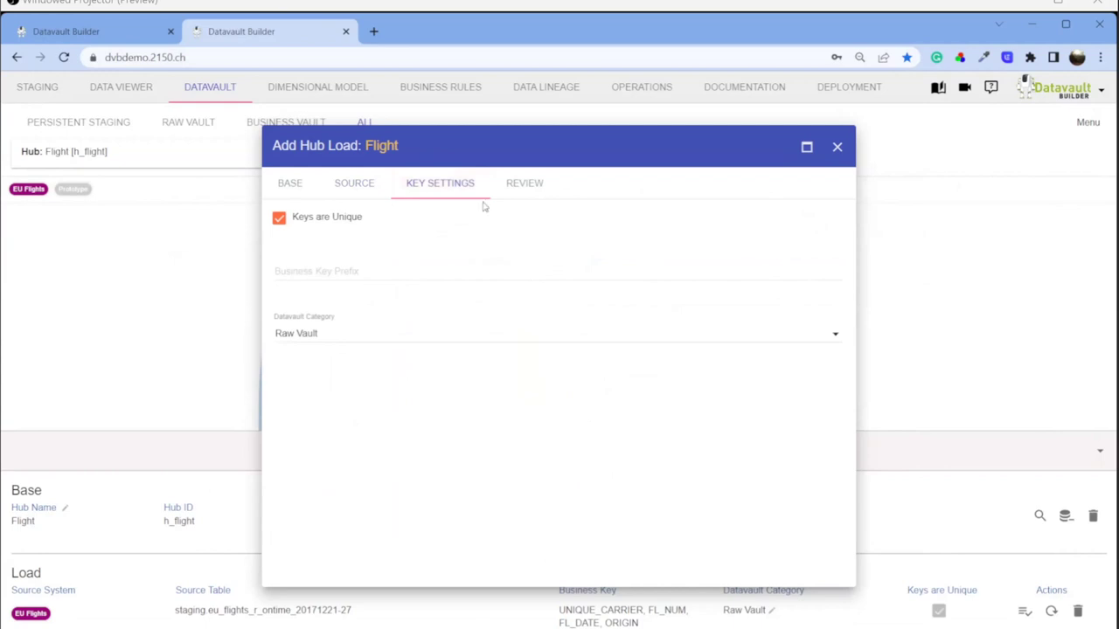
click(530, 187)
click(701, 573)
click(802, 571)
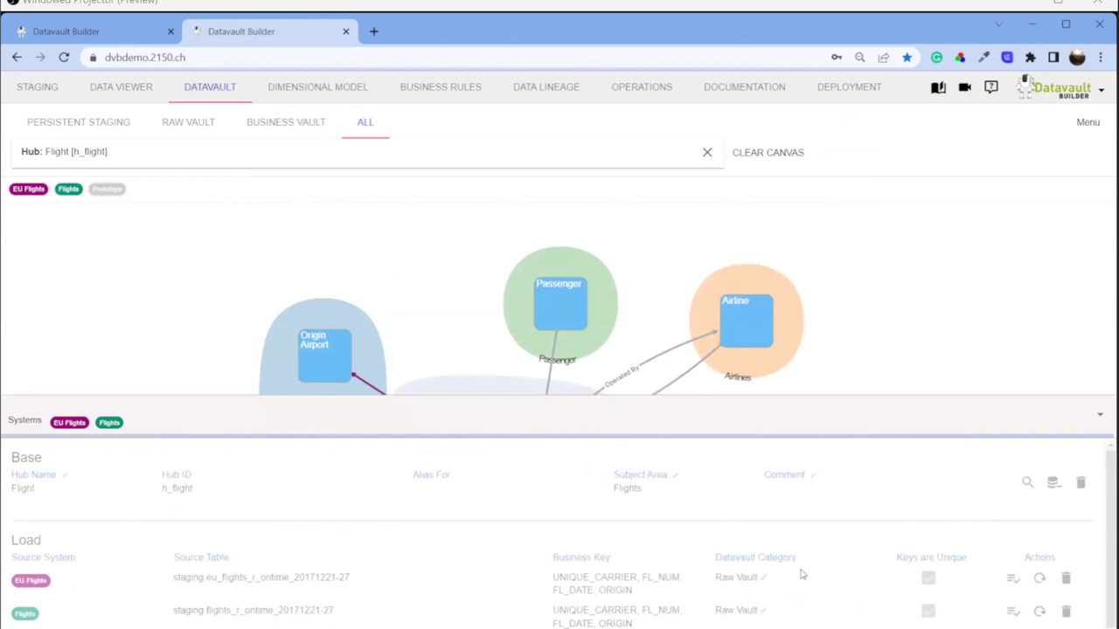
click(1100, 415)
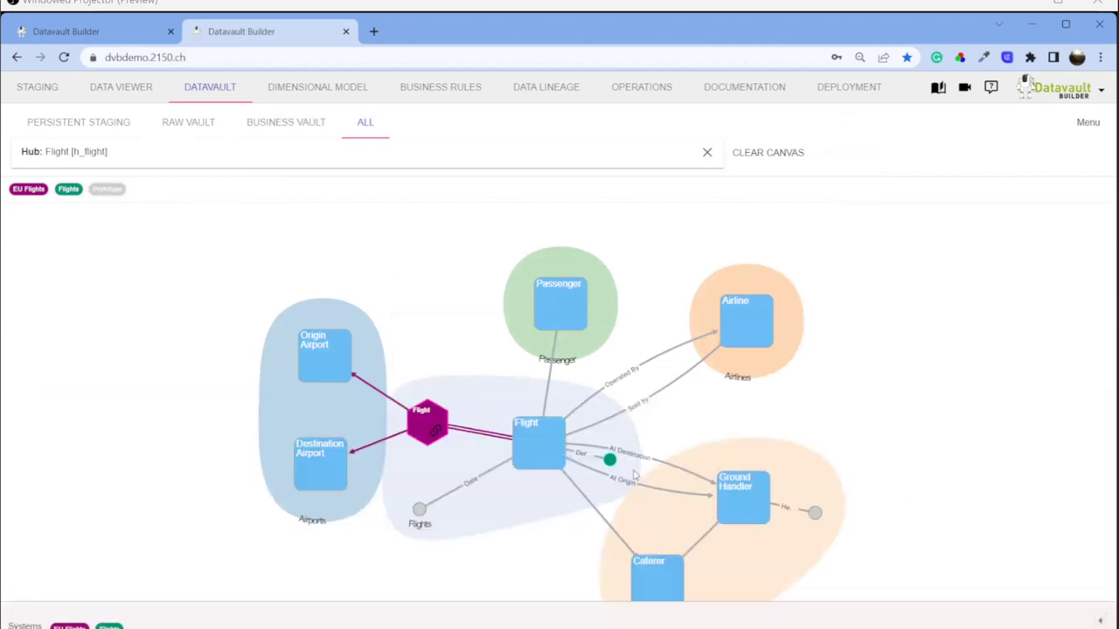
drag(609, 460, 482, 553)
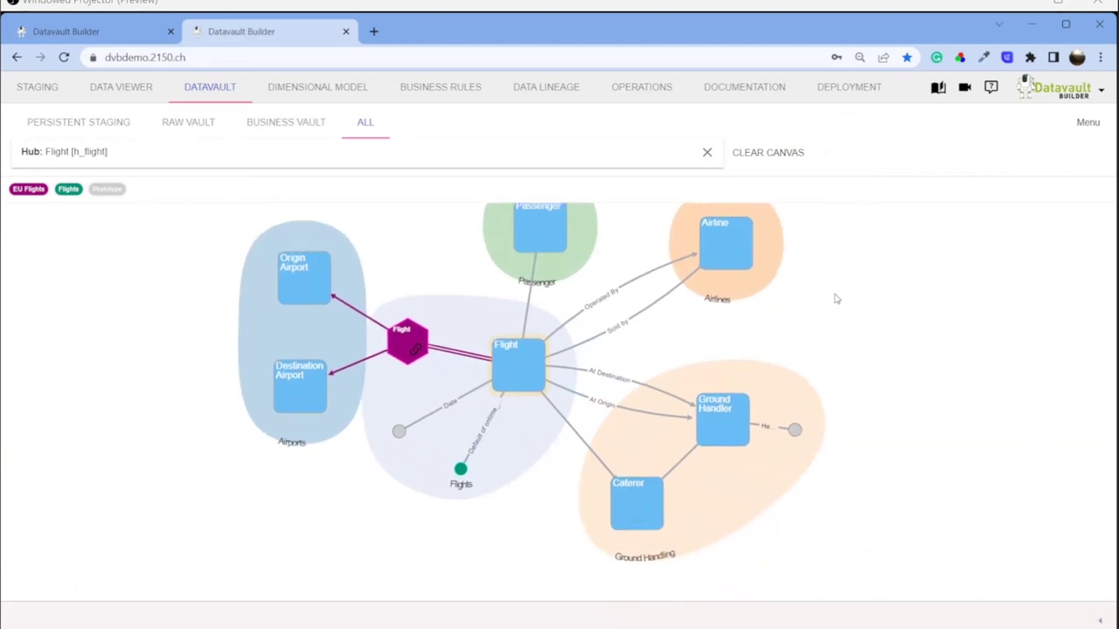
Step: Run the Flights source load for the Flight hub and preview the hub's data
click(514, 320)
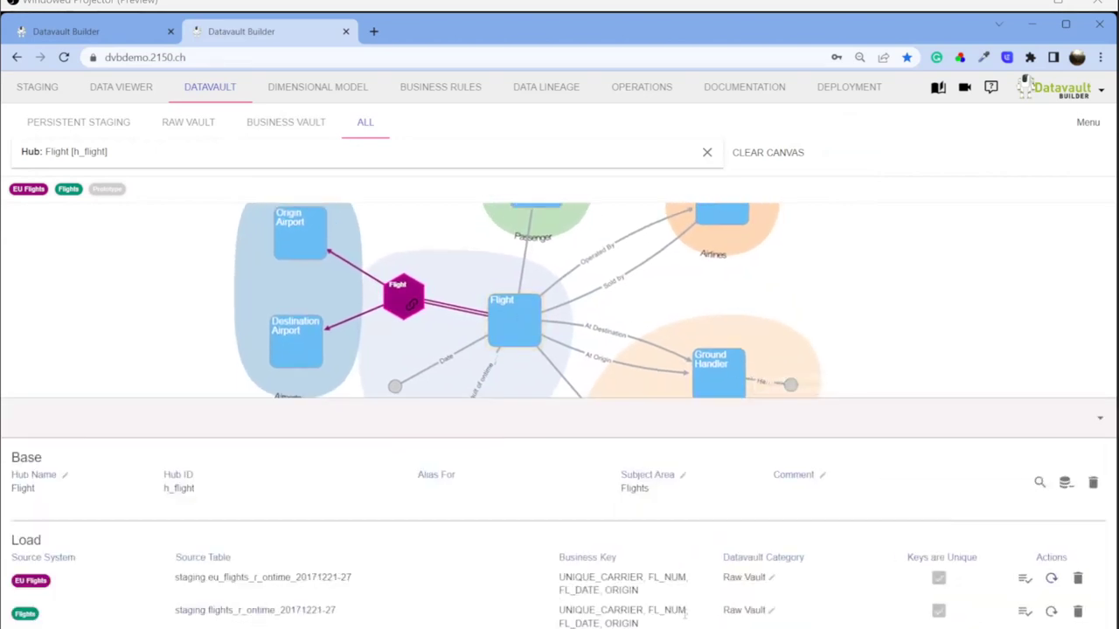
click(1051, 611)
click(1040, 482)
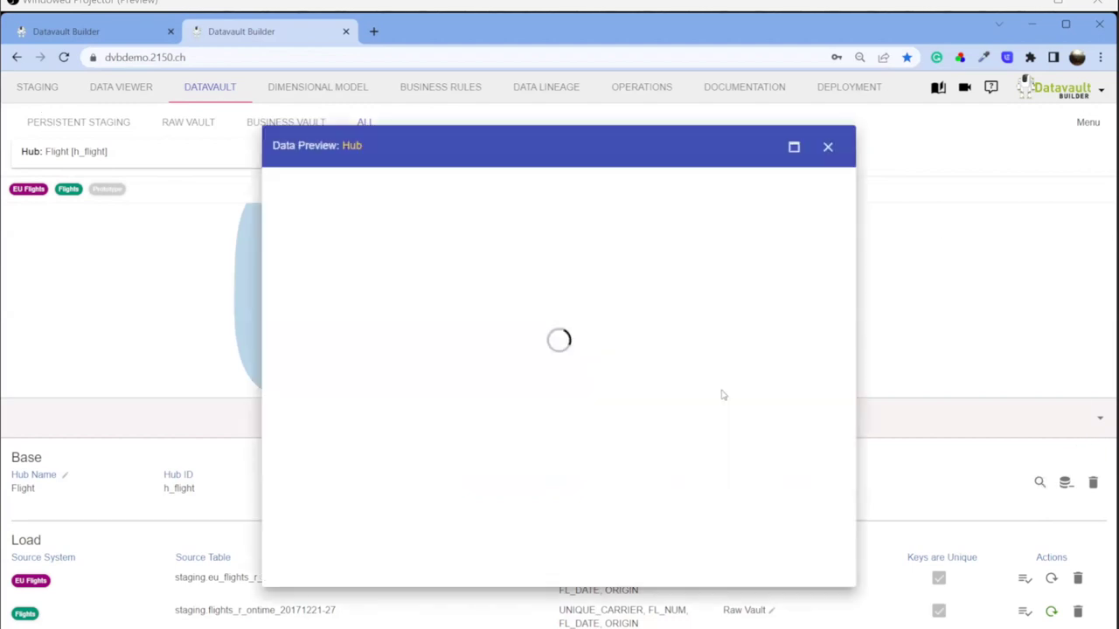
click(827, 150)
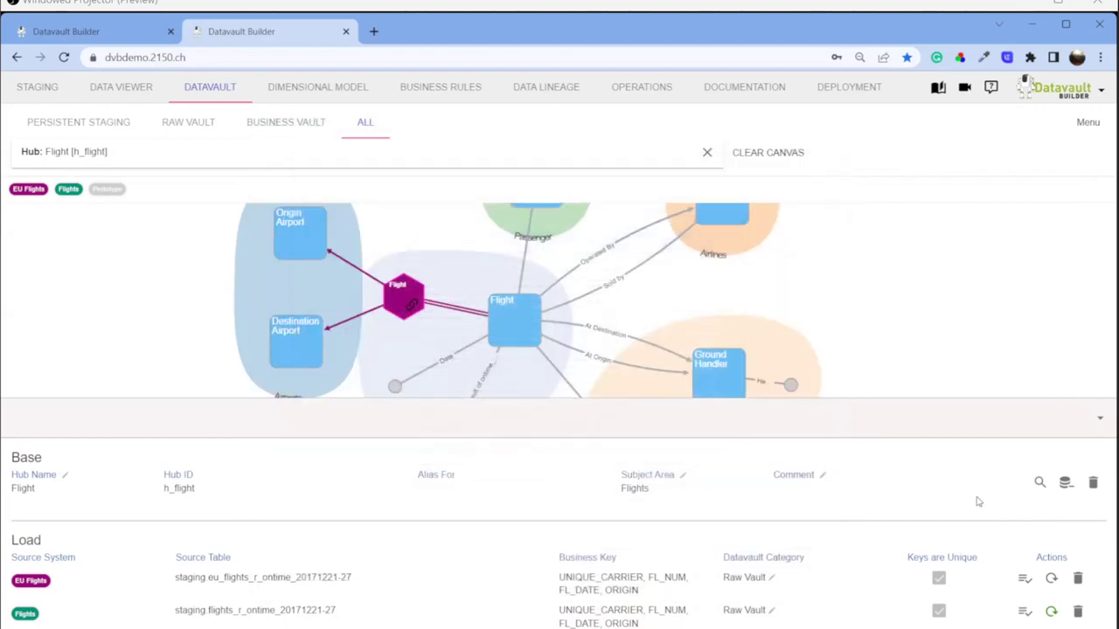
click(1098, 422)
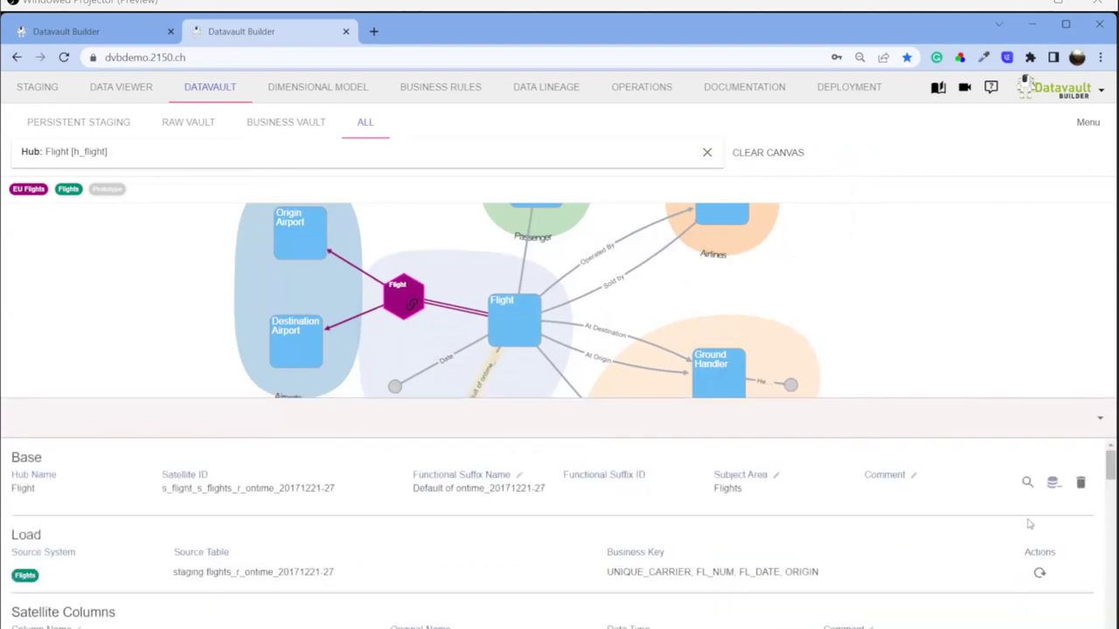
click(1039, 575)
scroll(1007, 525, down, 5)
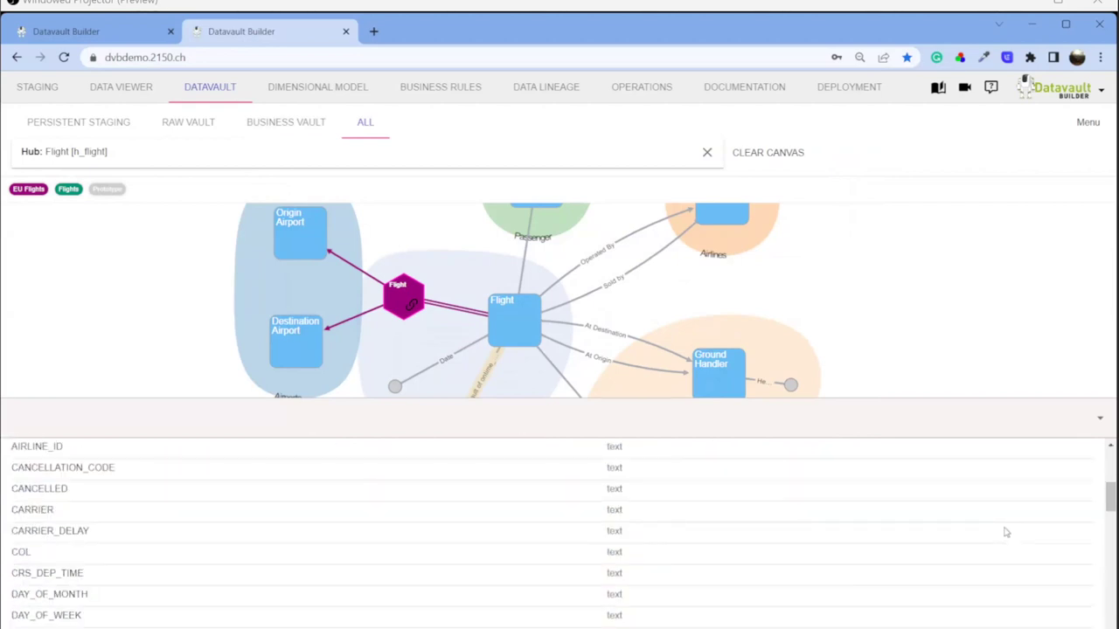
click(1099, 420)
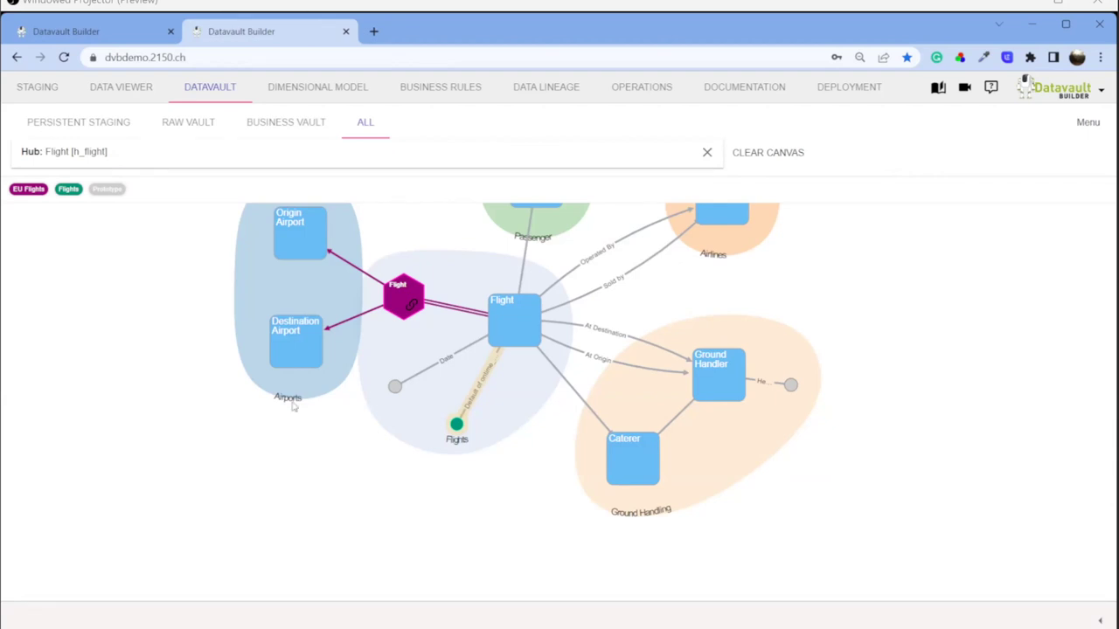
click(333, 90)
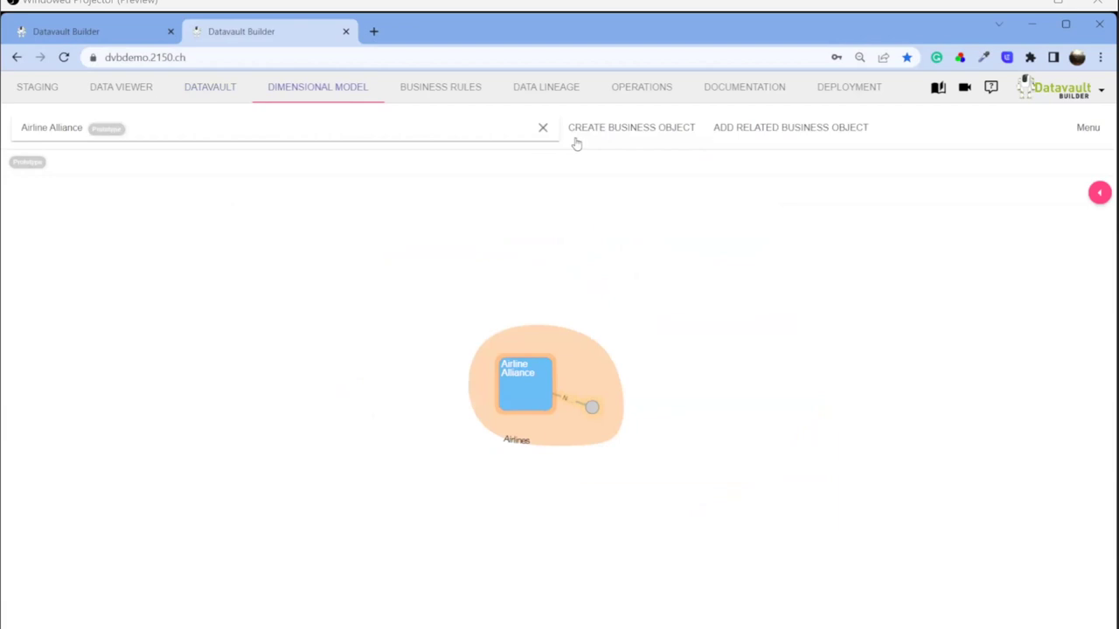
click(605, 138)
click(444, 214)
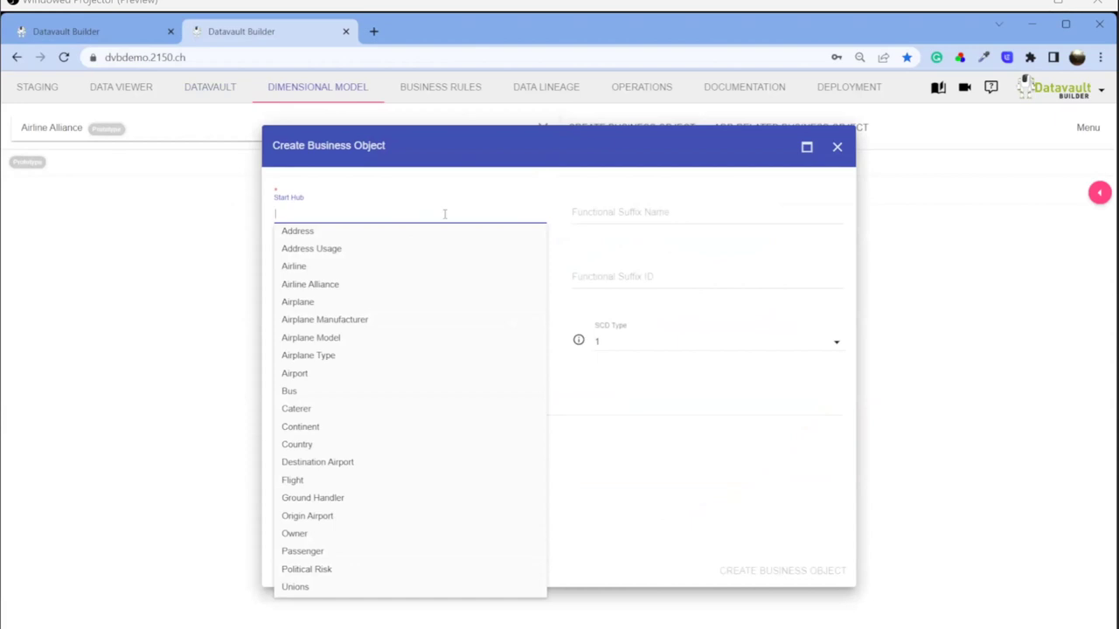
text(fligh)
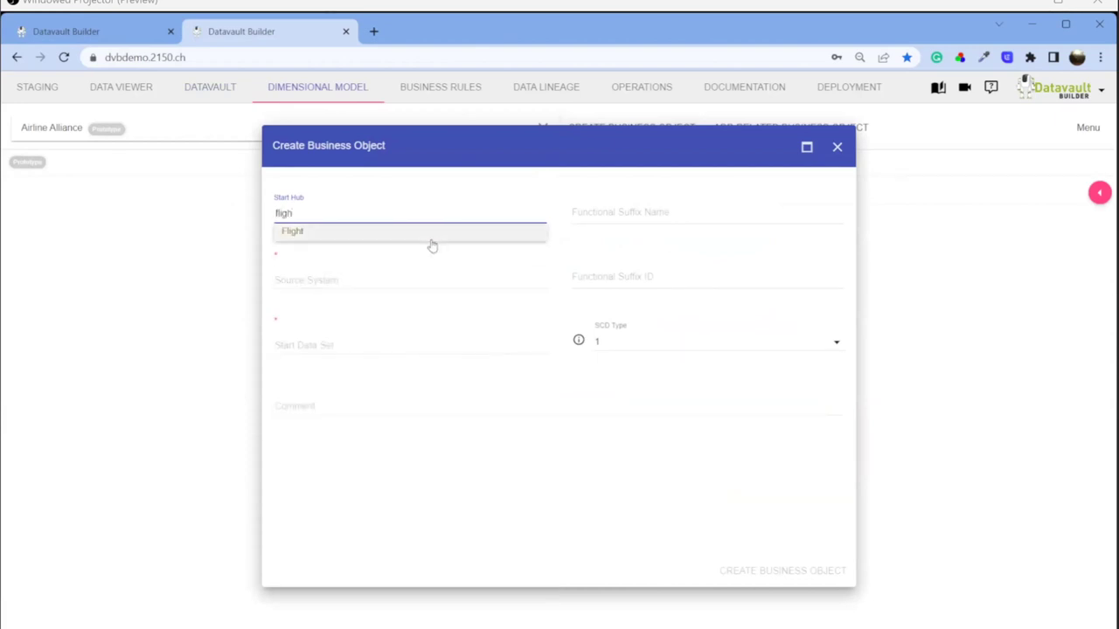
click(425, 240)
click(375, 278)
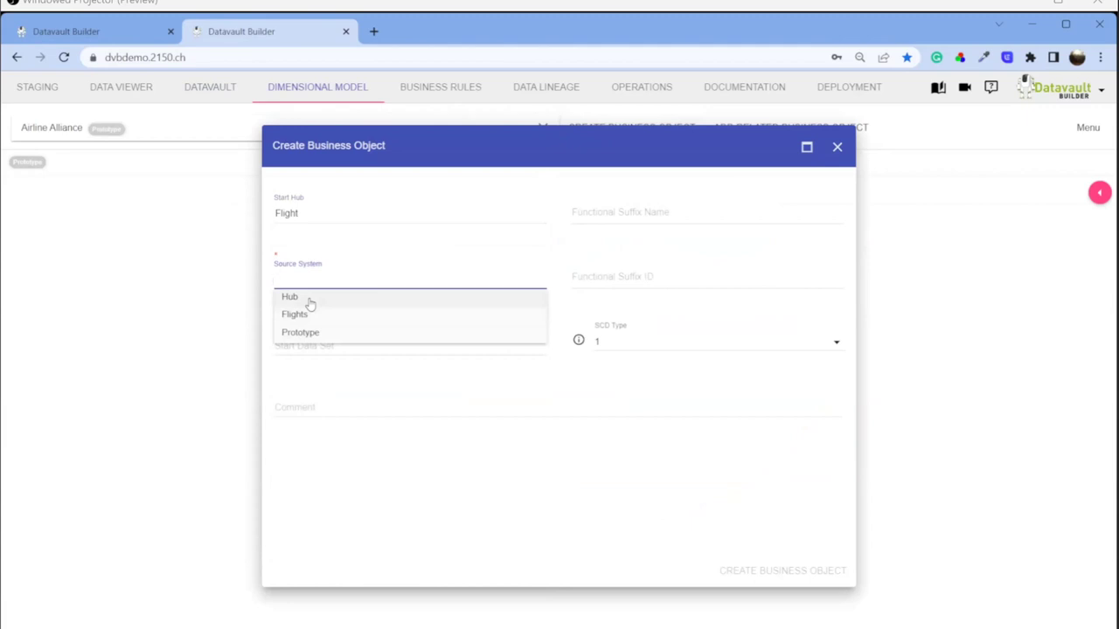
click(312, 316)
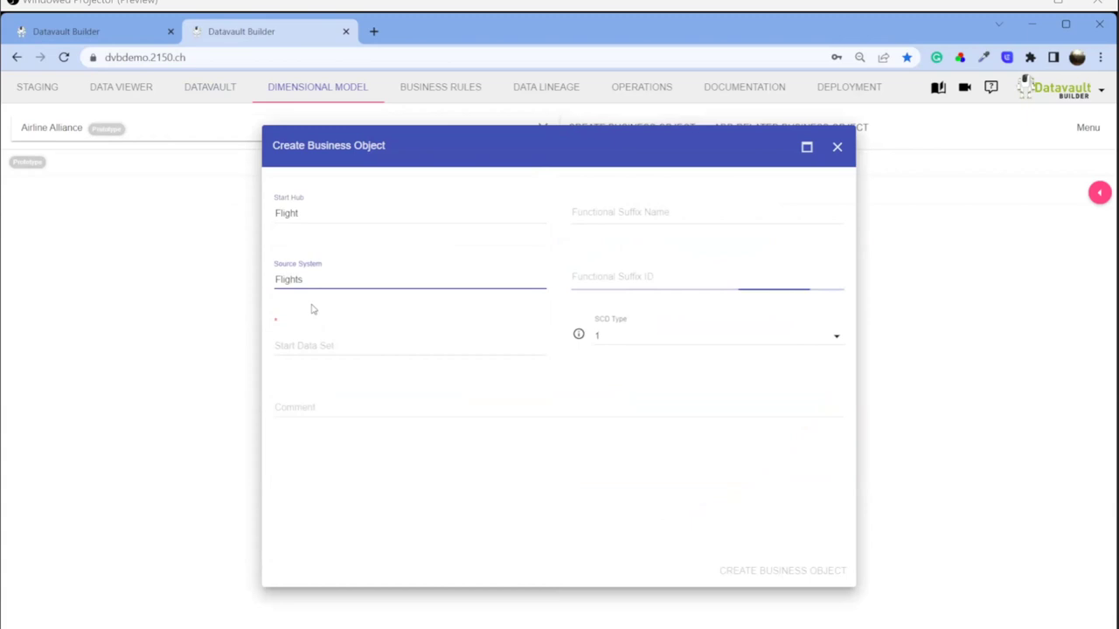
click(320, 345)
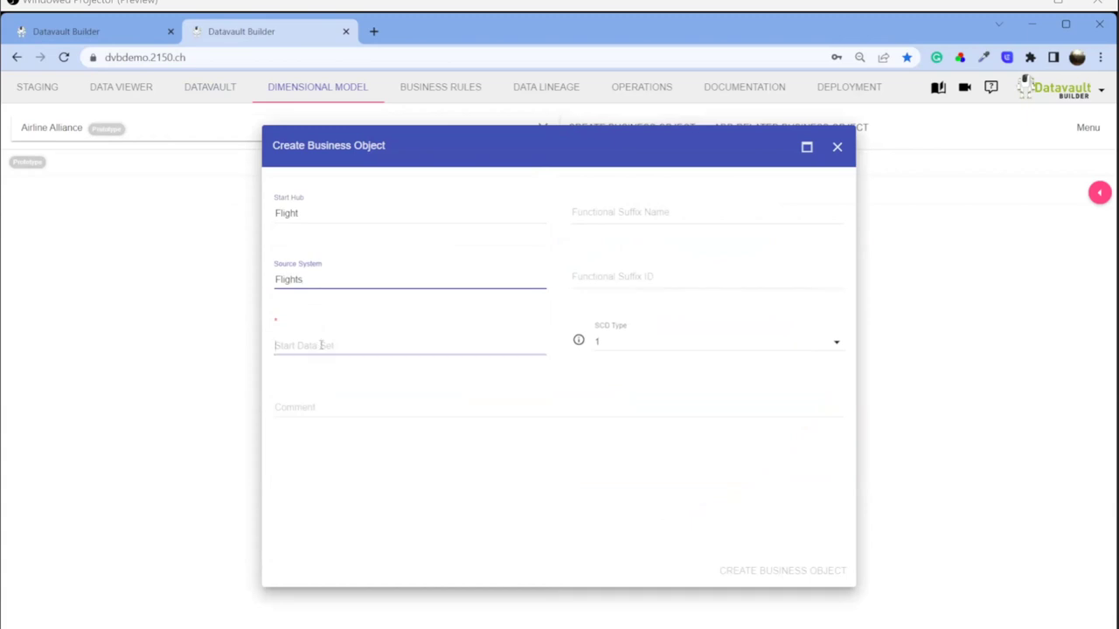
click(320, 366)
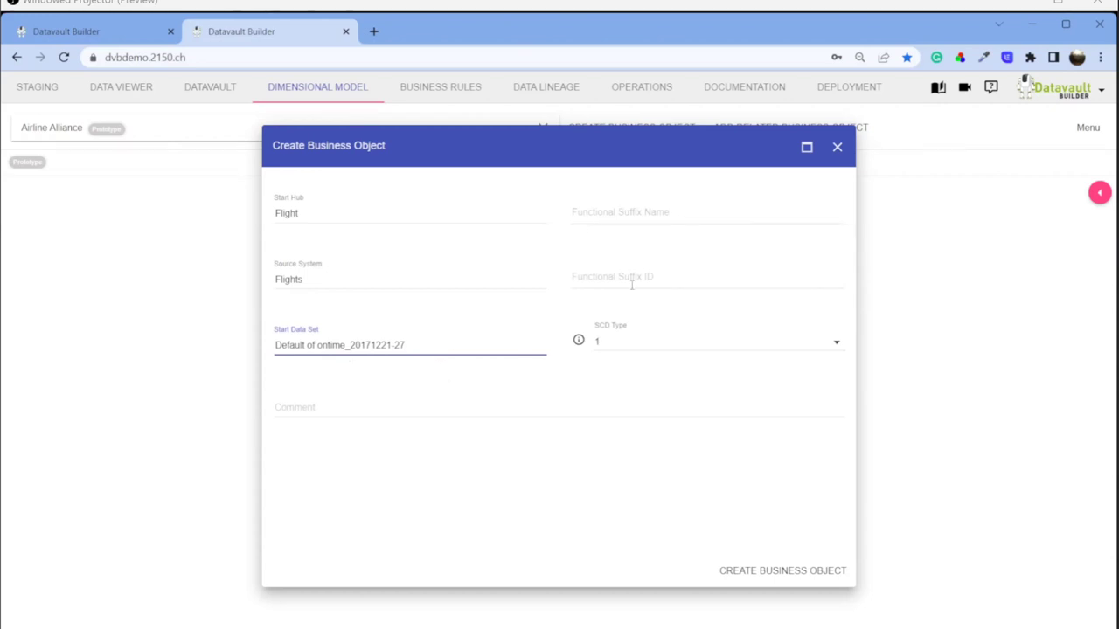
click(647, 353)
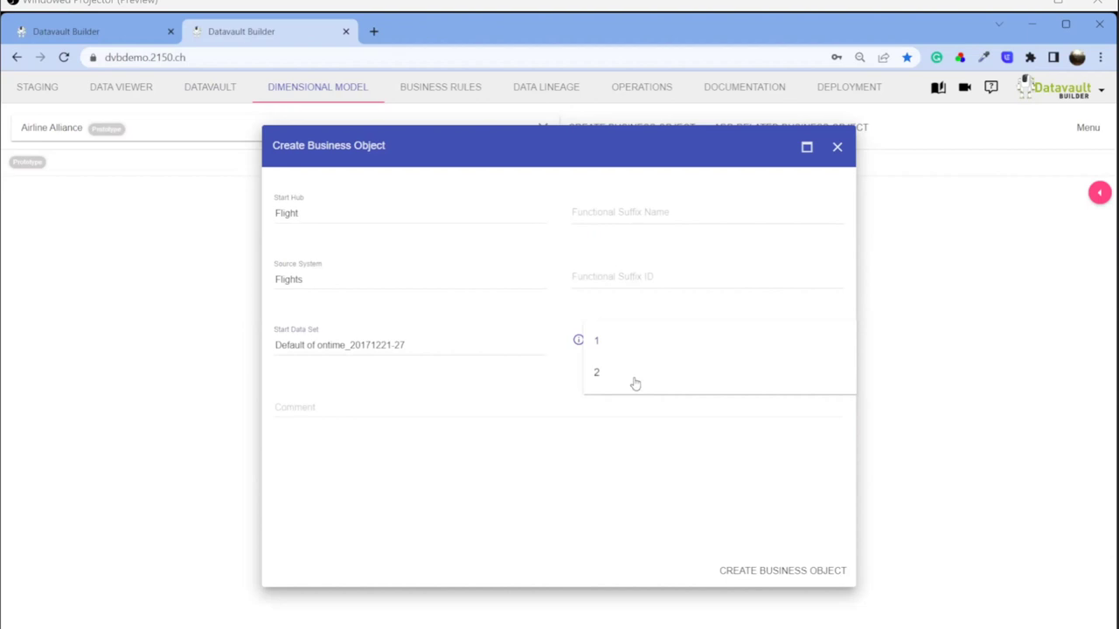
click(634, 352)
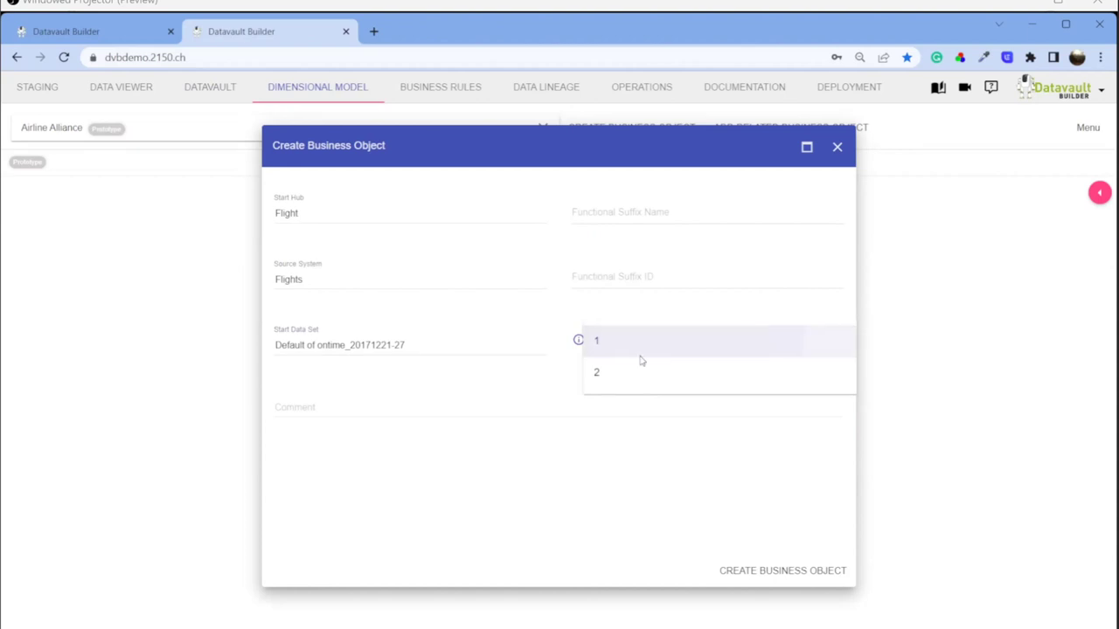
click(785, 577)
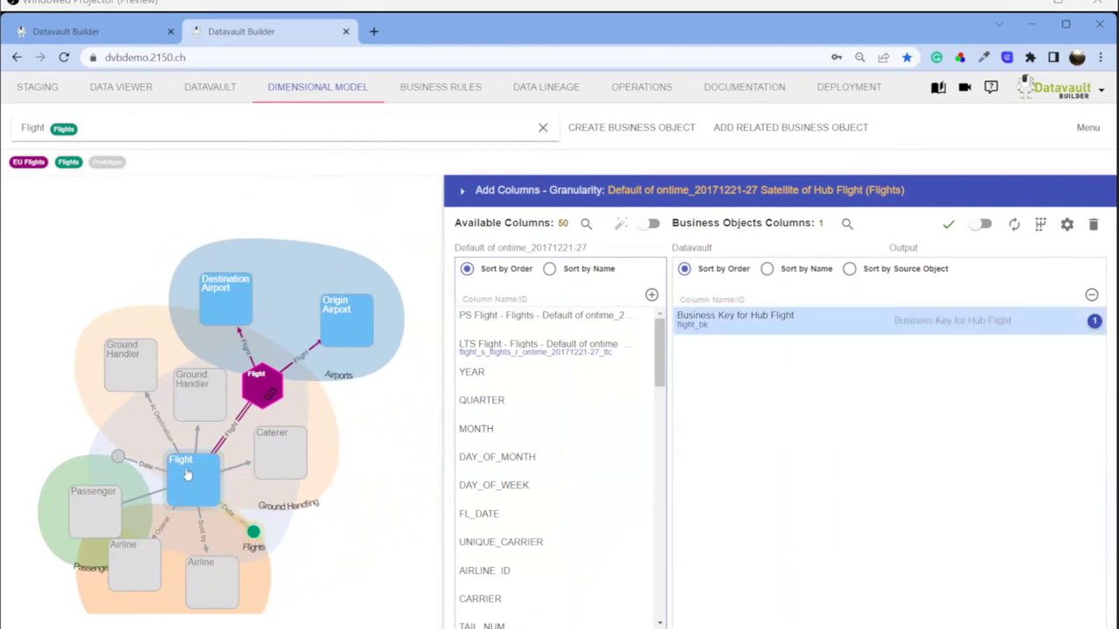
Step: Add the columns MONTH, FL_DATE and TAIL_NUM to the Flight business object
drag(579, 433, 813, 403)
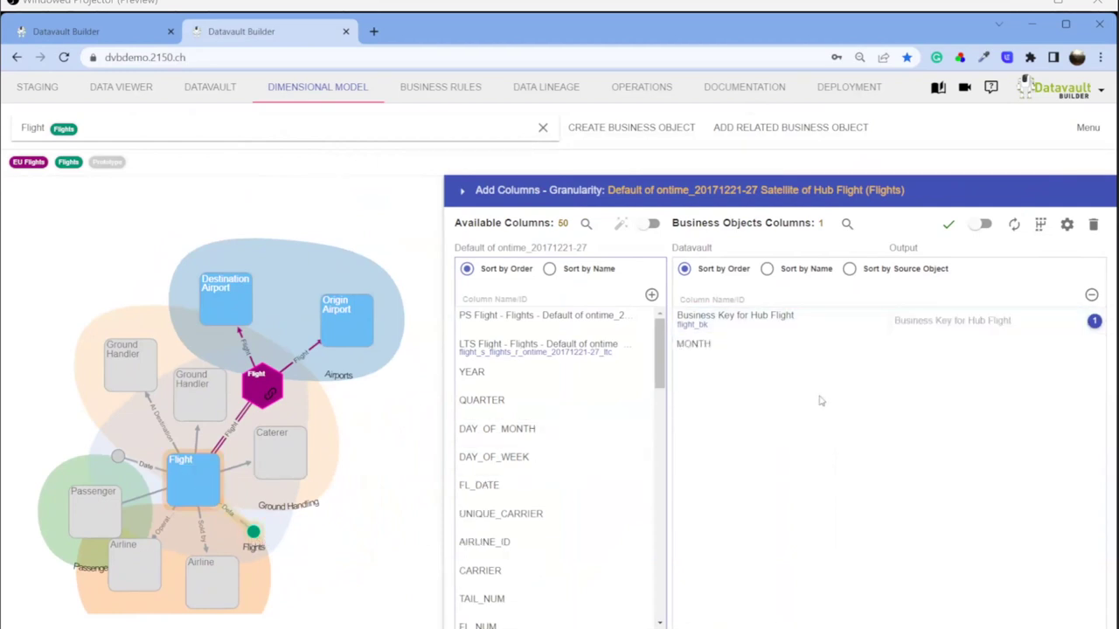
drag(565, 496, 766, 474)
drag(564, 570, 739, 525)
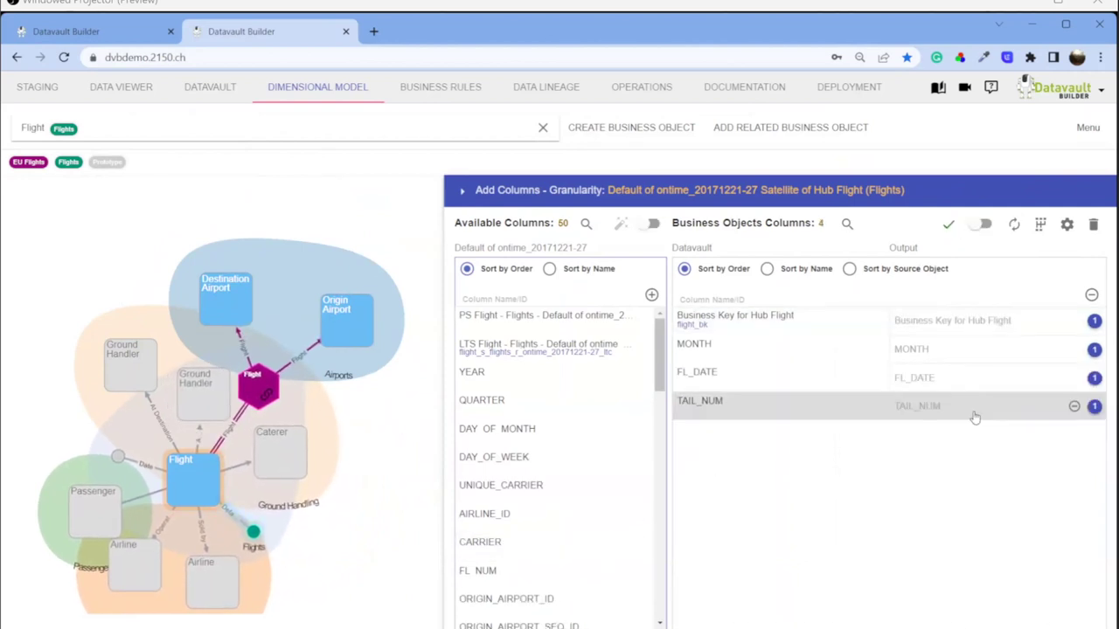
Step: Preview the Flight business object's data and add the column CARRIER to it
click(848, 224)
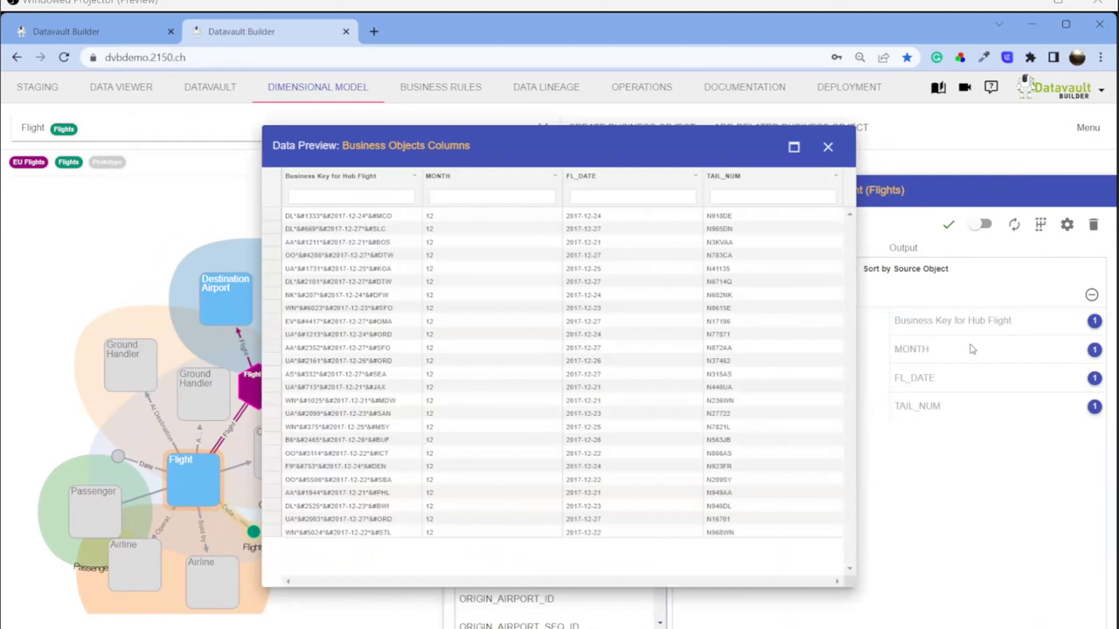
click(829, 148)
drag(486, 542, 743, 410)
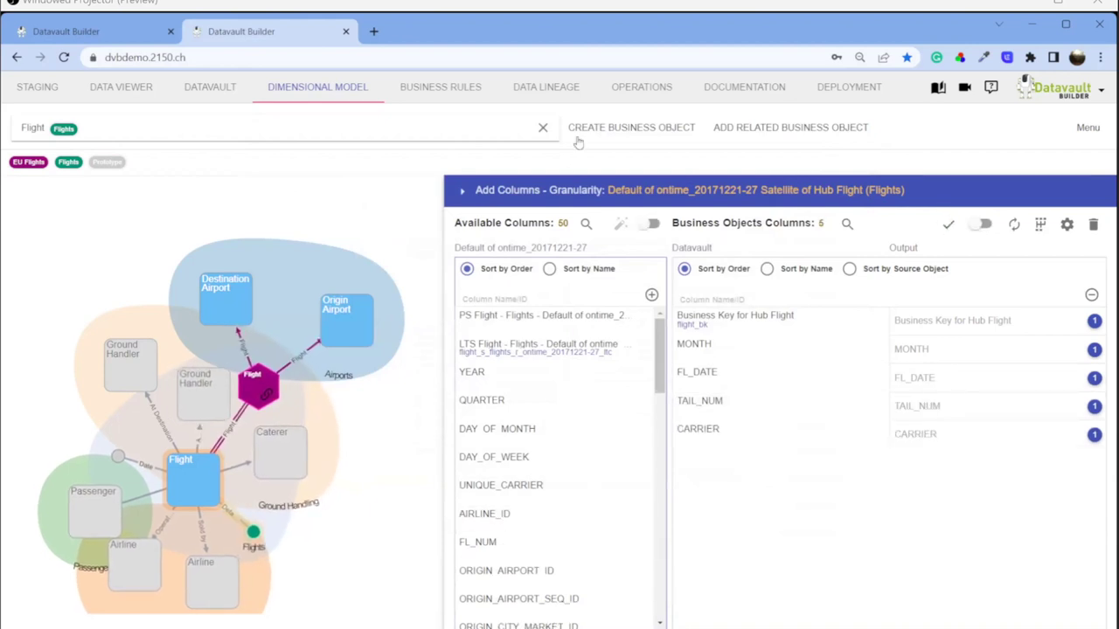
Step: Include the Flight object's Unaltered default business ruleset in the access layer and save its properties
click(453, 92)
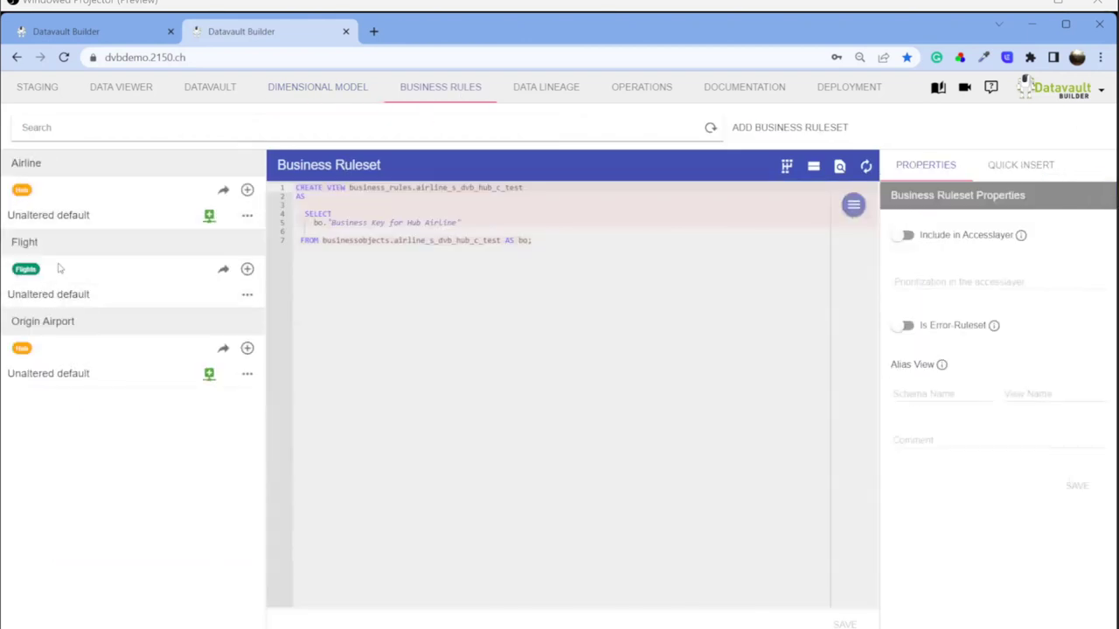
click(60, 297)
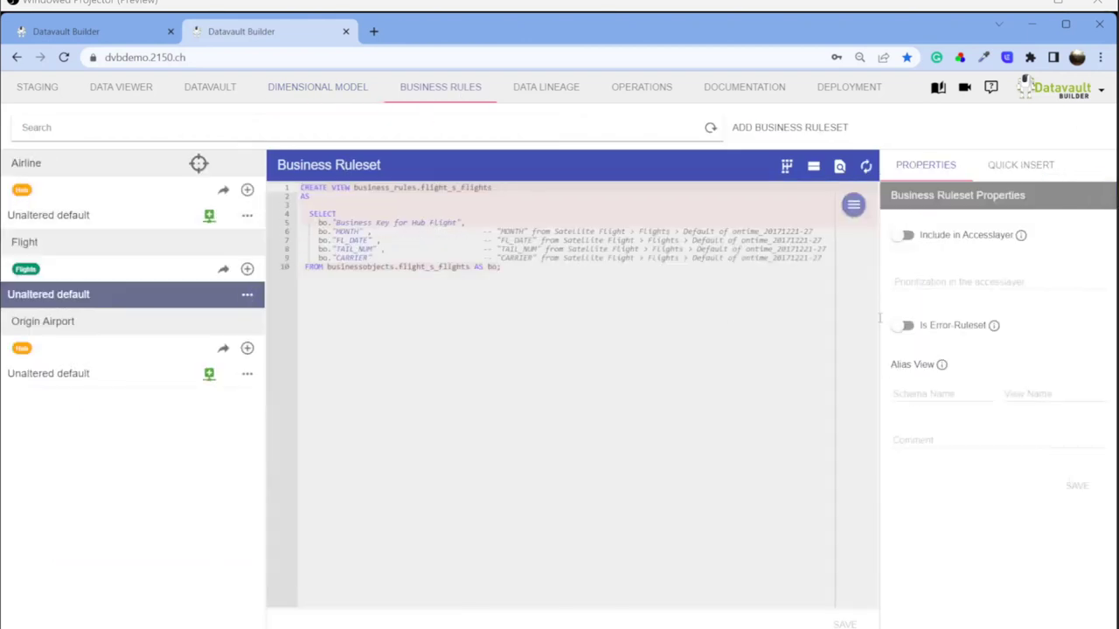
click(905, 236)
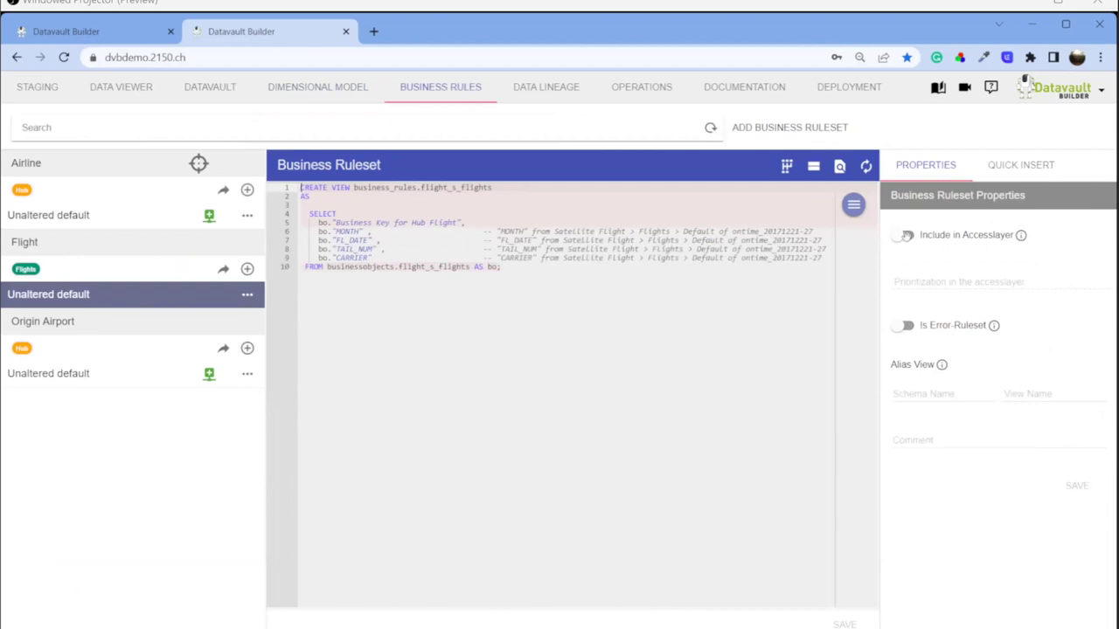
click(1077, 486)
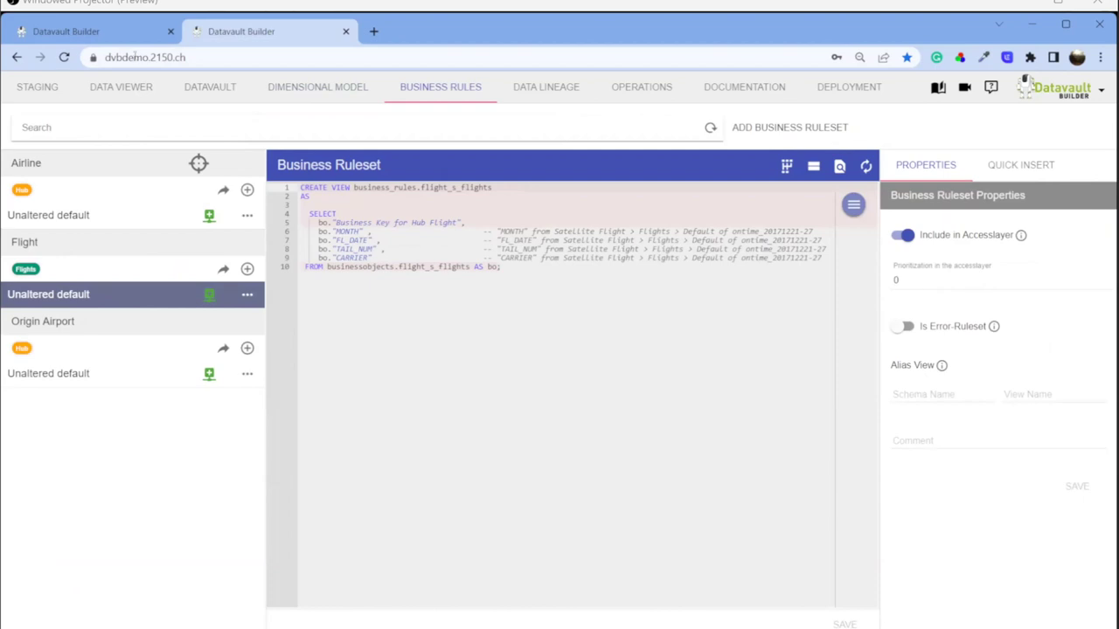
Step: Review the staging tables, the Flight data vault model, its dimensional model and its business ruleset
click(220, 87)
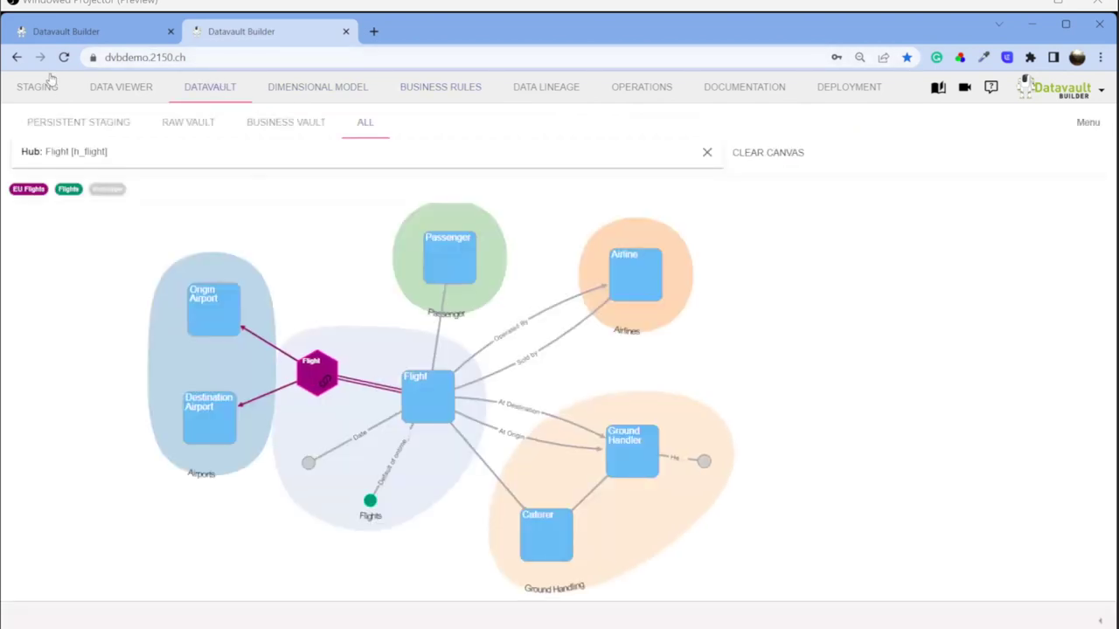
click(41, 87)
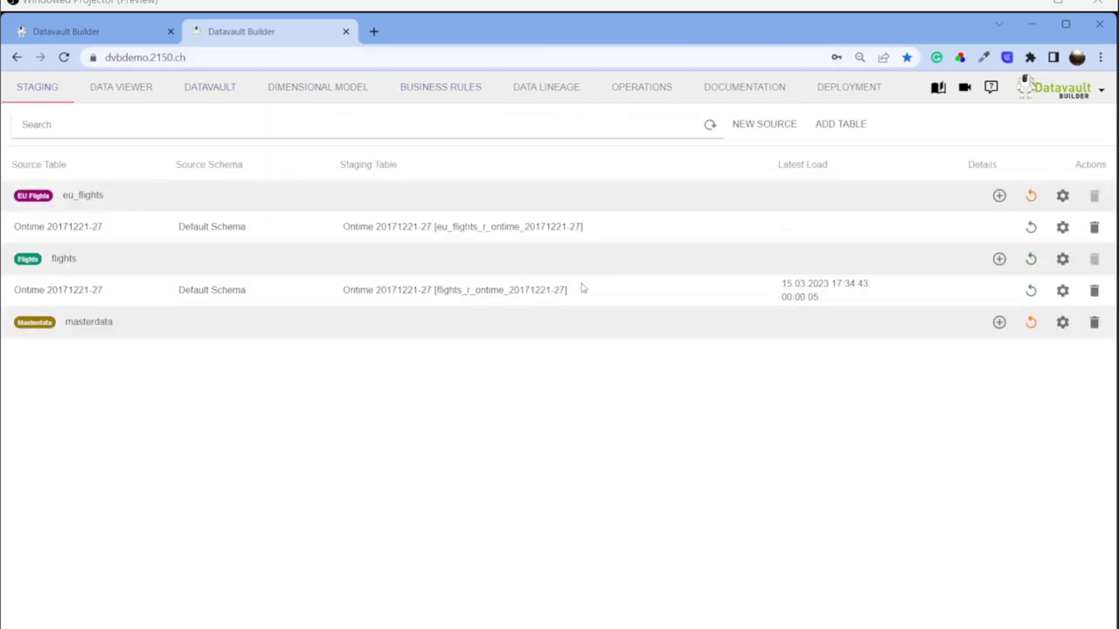
click(213, 87)
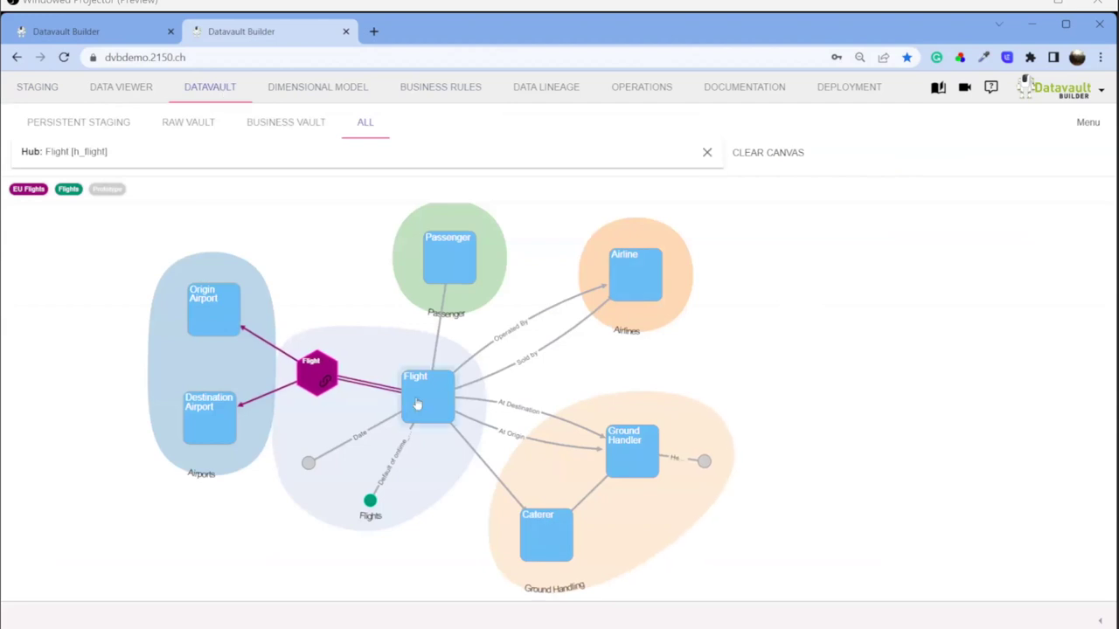
click(321, 88)
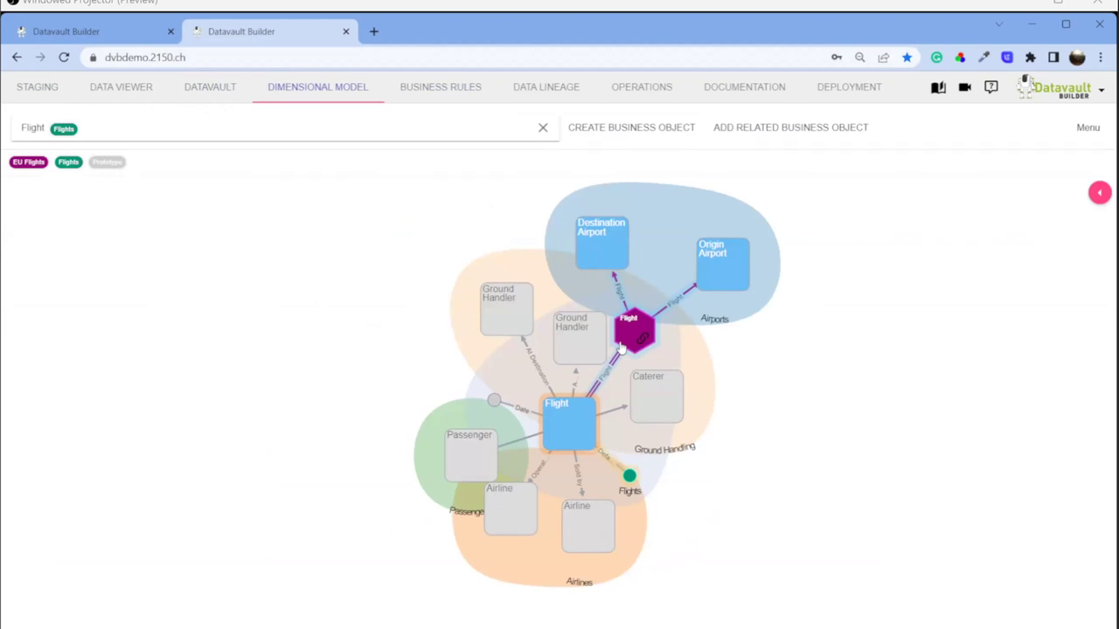
click(441, 94)
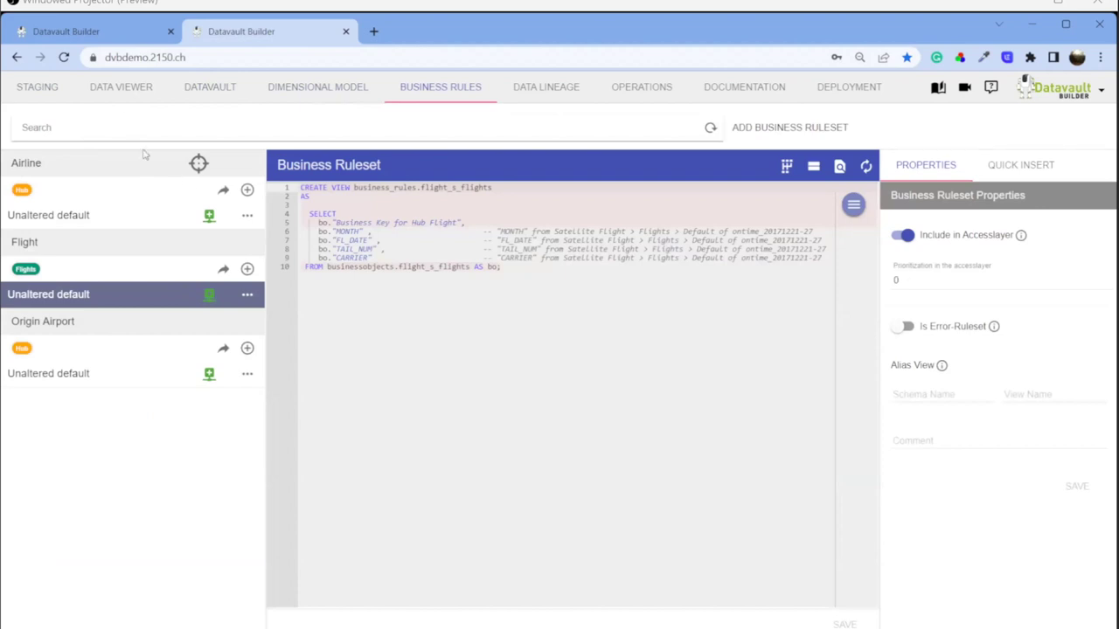
Step: Open the Flight access layer in the data viewer and group the count heatmap's rows by FL_DATE
click(122, 88)
click(103, 128)
scroll(97, 166, up, 15)
click(96, 198)
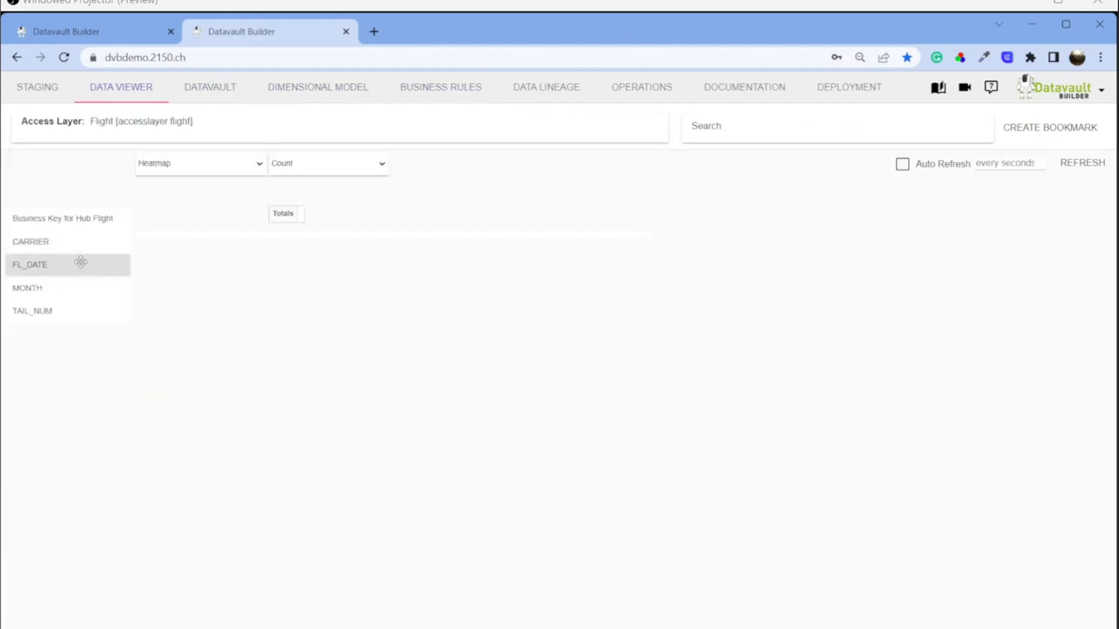
drag(80, 263, 219, 277)
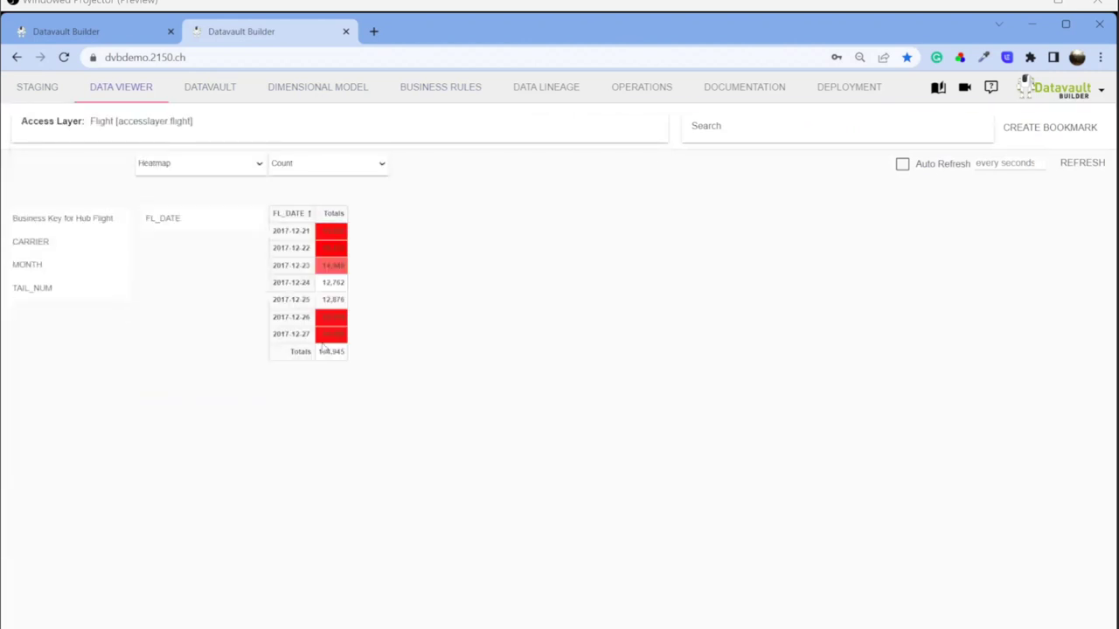
Step: Show the Flight counts as a treemap and filter the data lineage to the flights source system
click(174, 286)
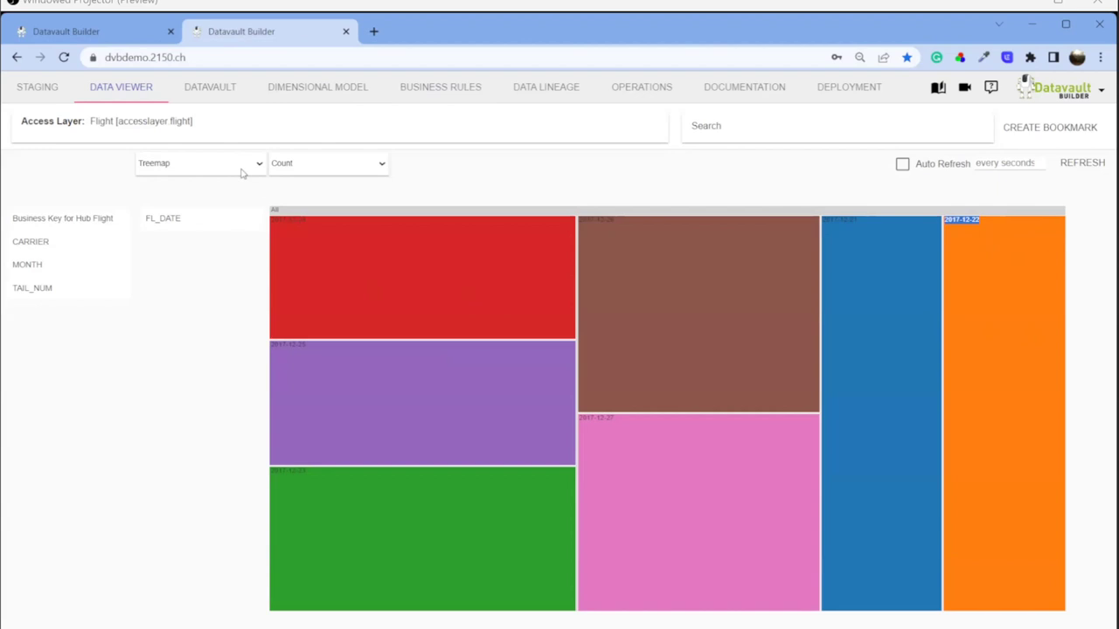
click(553, 87)
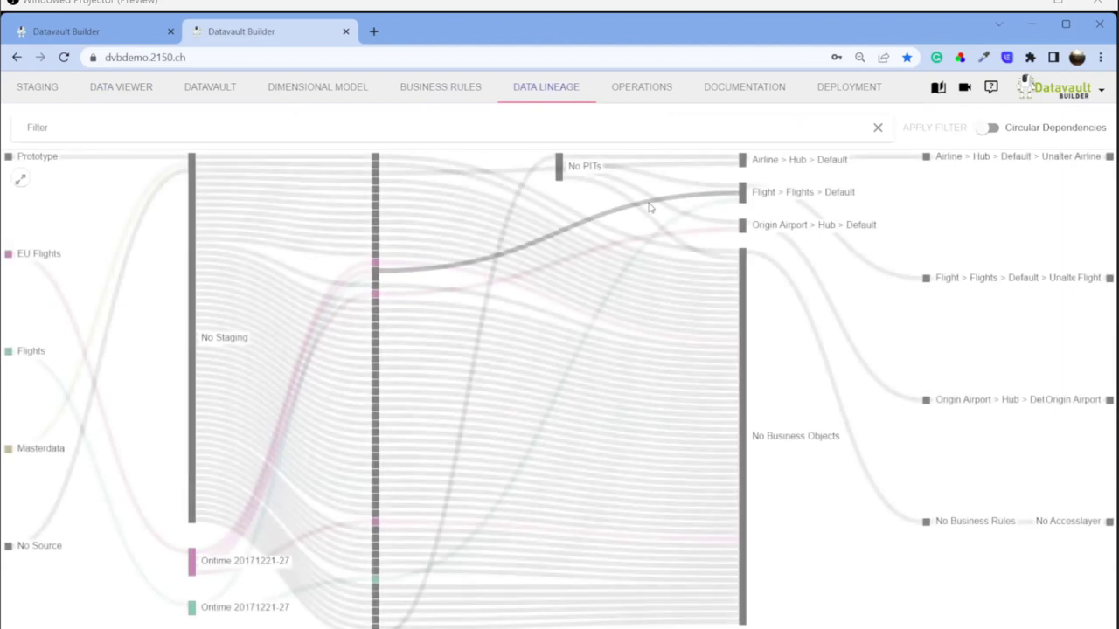
right_click(8, 353)
click(31, 365)
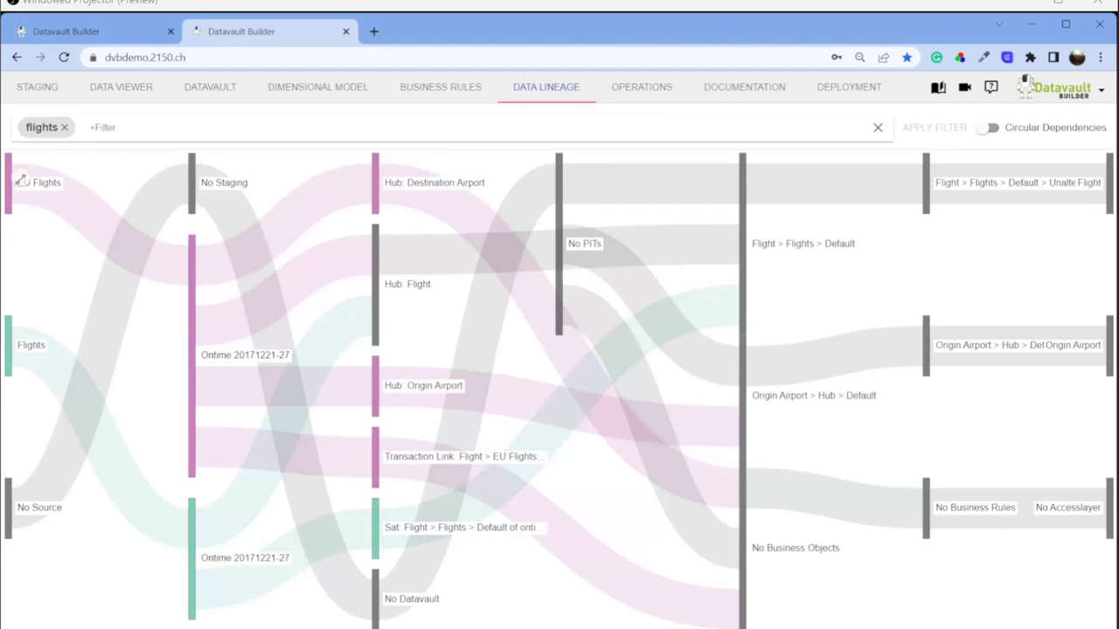
Step: Open the Flights system's Default job in operations and review its load flow, run controls and triggers
click(638, 94)
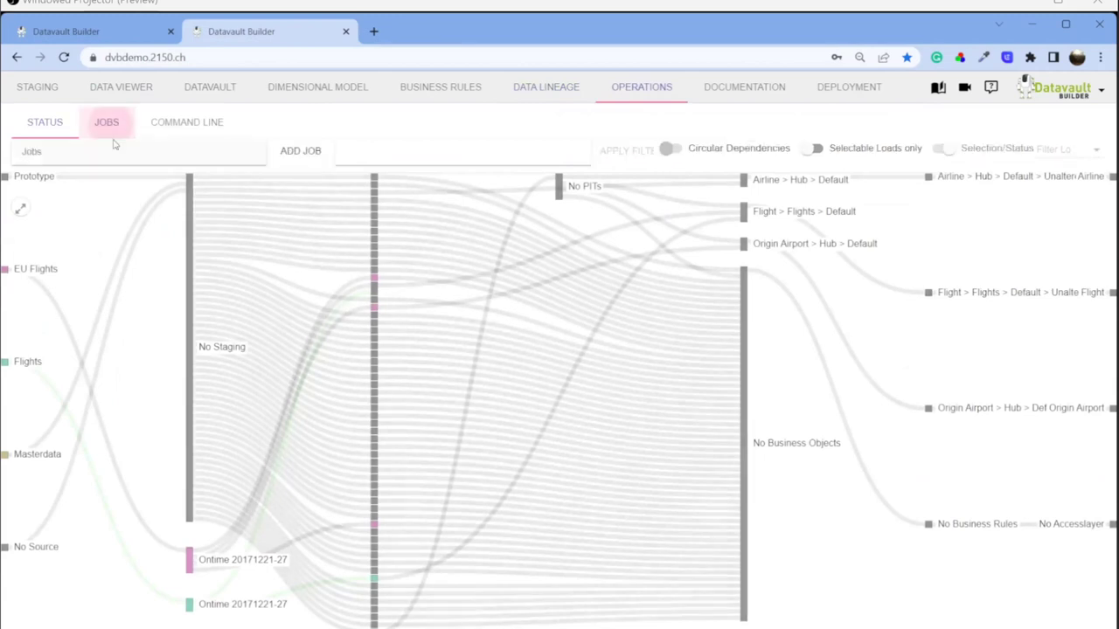
click(109, 125)
click(97, 222)
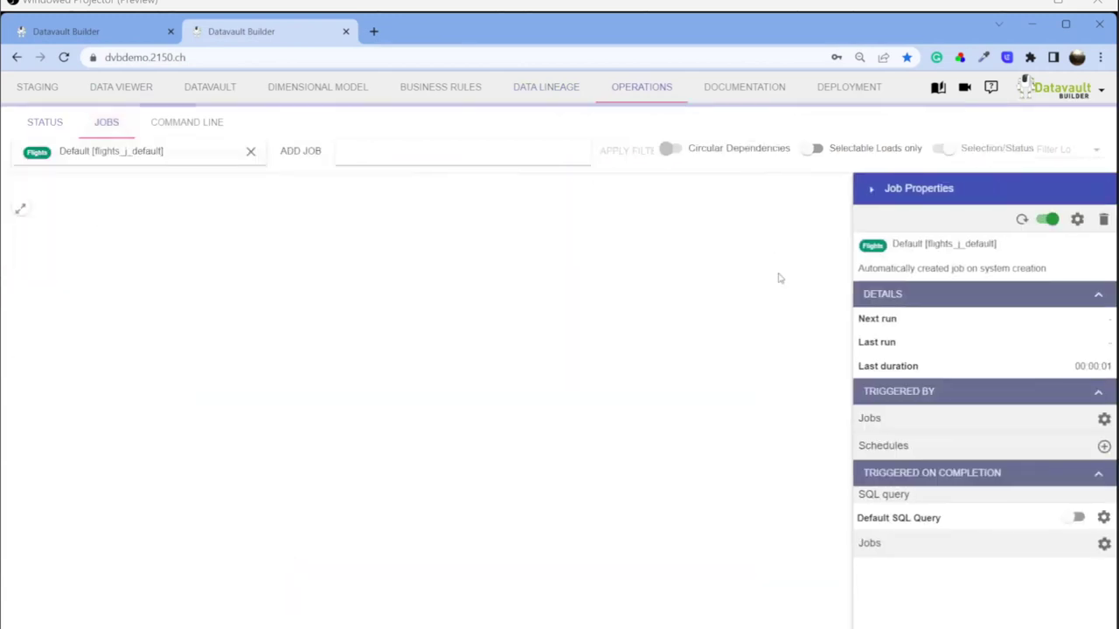
click(1022, 222)
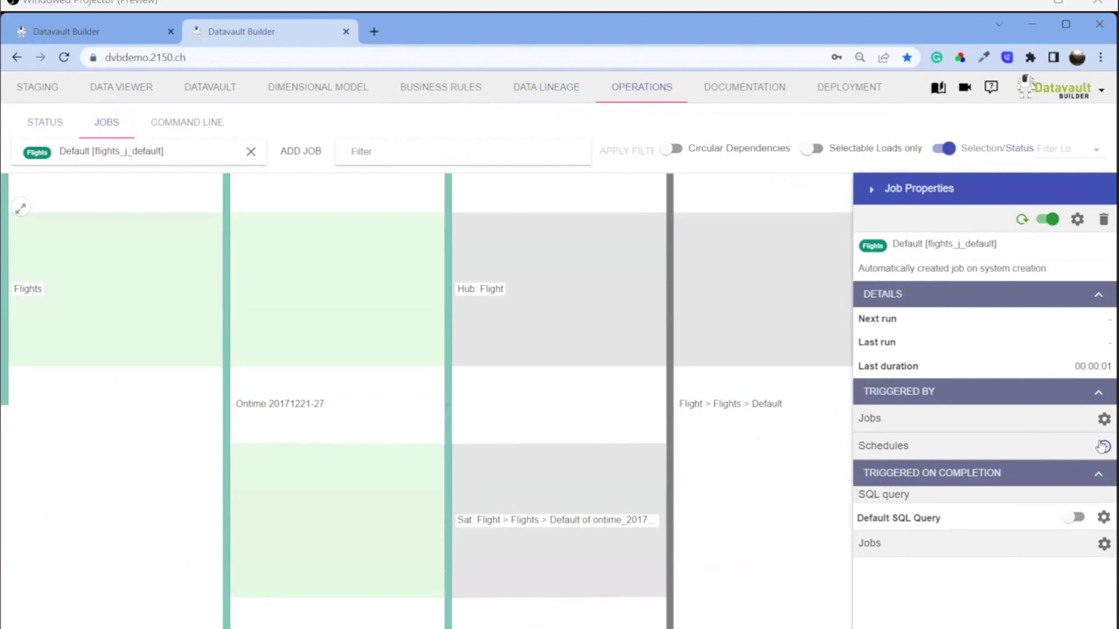
Step: Regenerate the project documentation and review its table of contents, staging systems and EU Flights column details
click(727, 94)
click(959, 125)
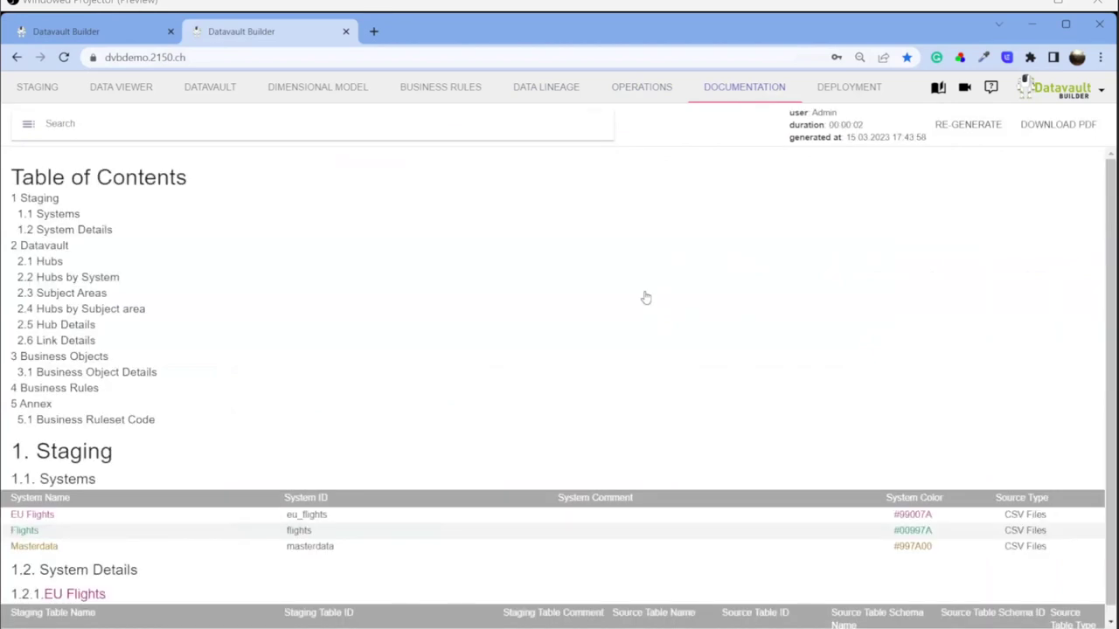
scroll(649, 328, down, 3)
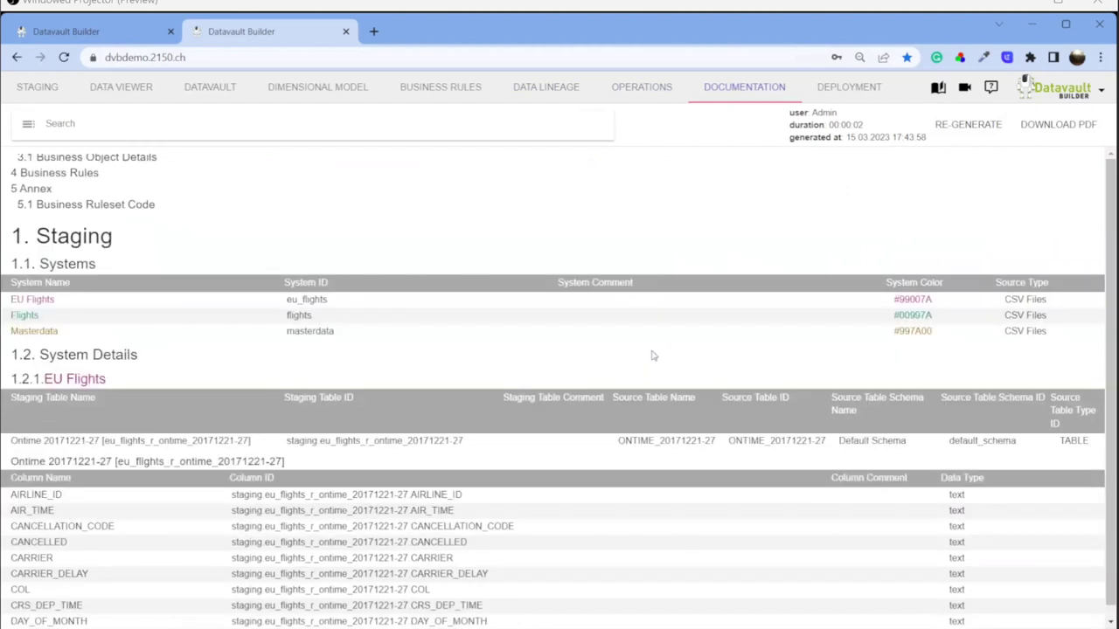
scroll(651, 356, down, 2)
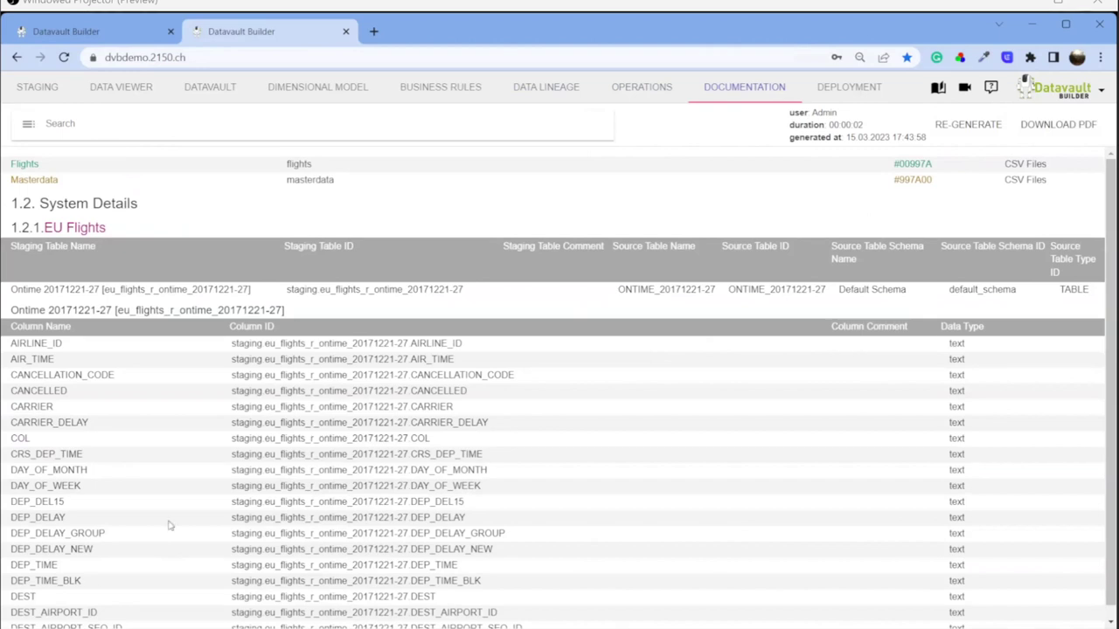
Step: Revisit the Flight business ruleset, its dimensional model and the data lineage filtered by flights
click(437, 89)
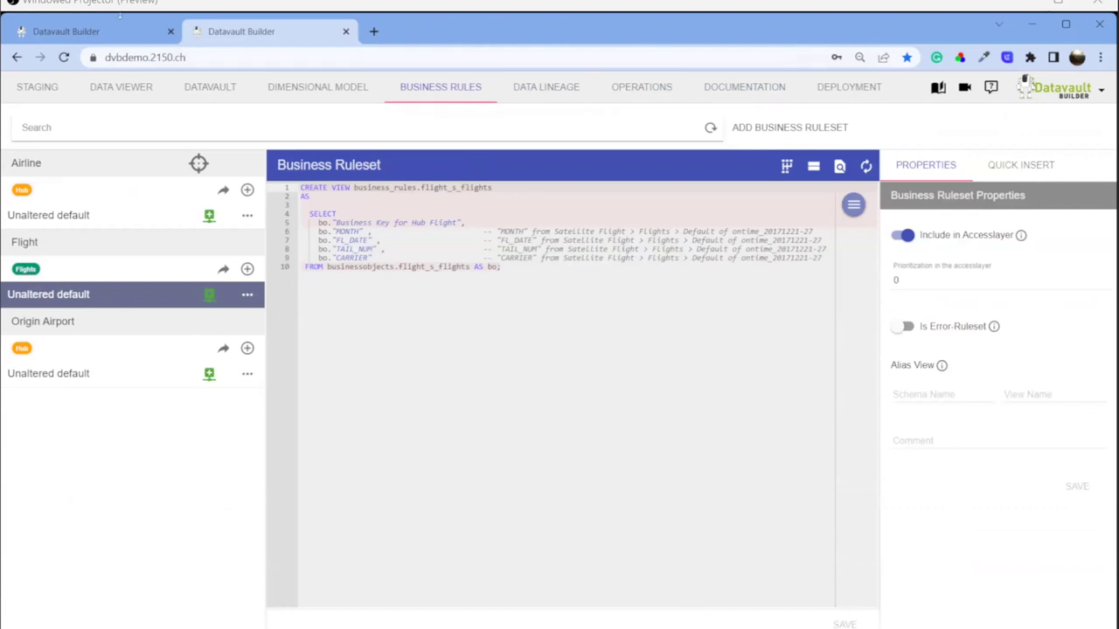
click(350, 96)
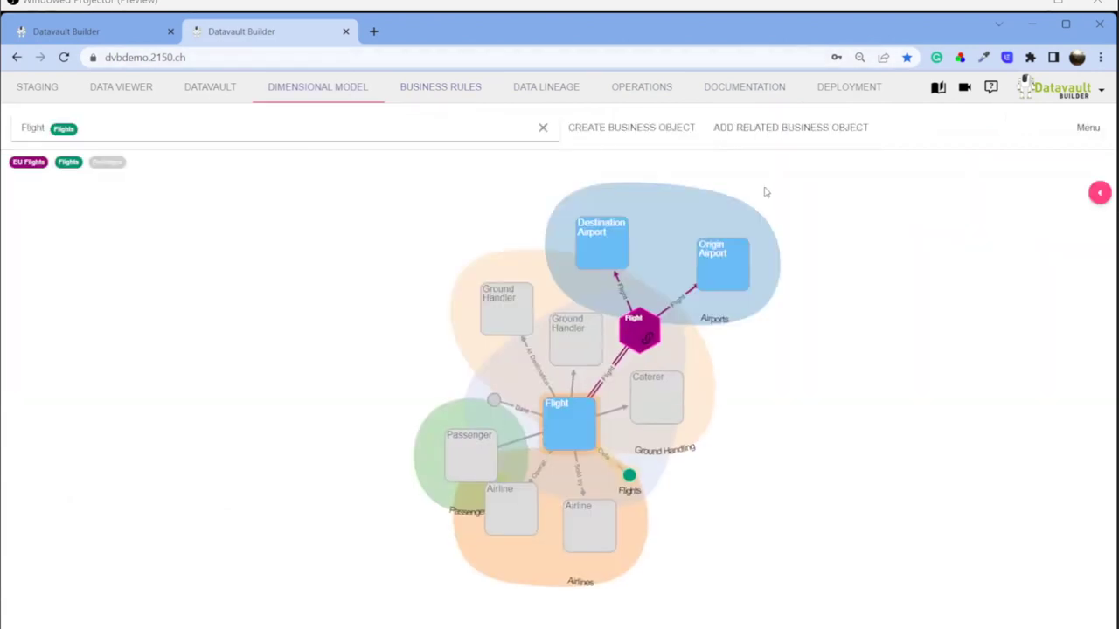
click(553, 86)
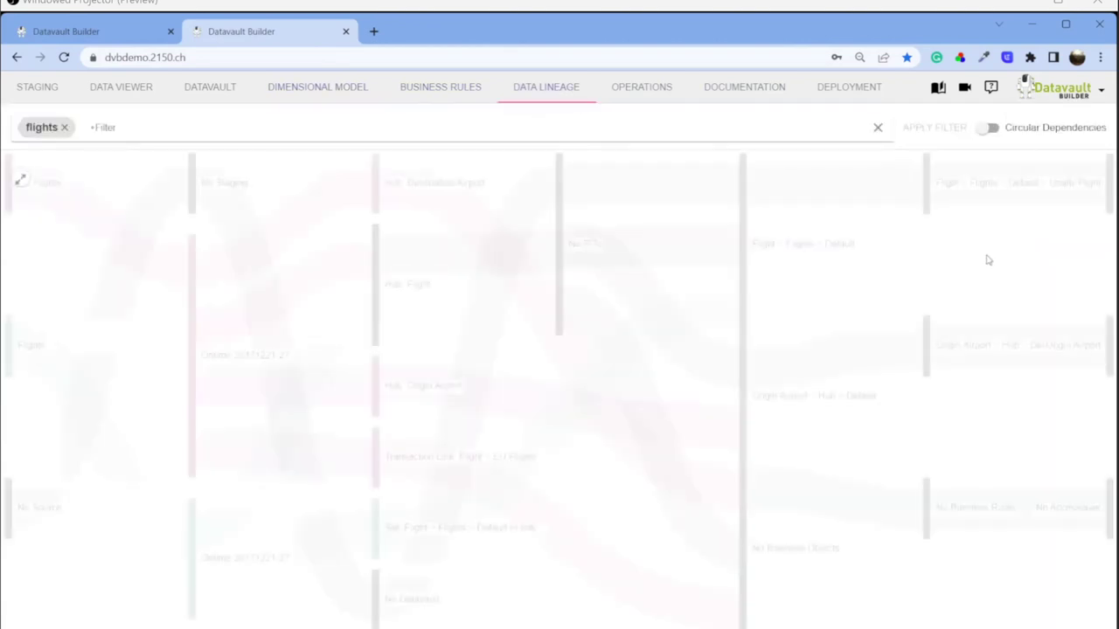